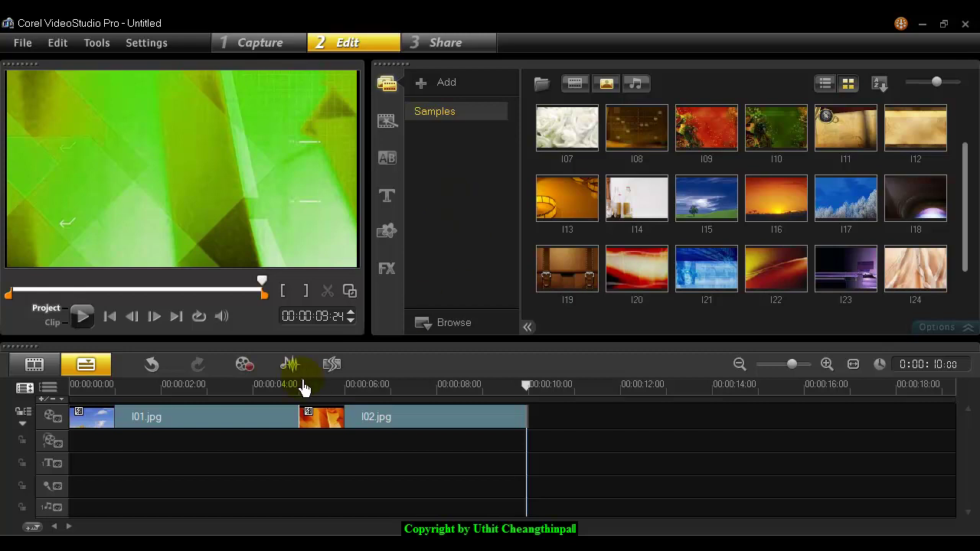
# Step: Add a Crossfade transition from My Favorites between the I01.jpg and I02.jpg clips on the video track
pyautogui.moveTo(241, 394); pyautogui.dragTo(311, 395)
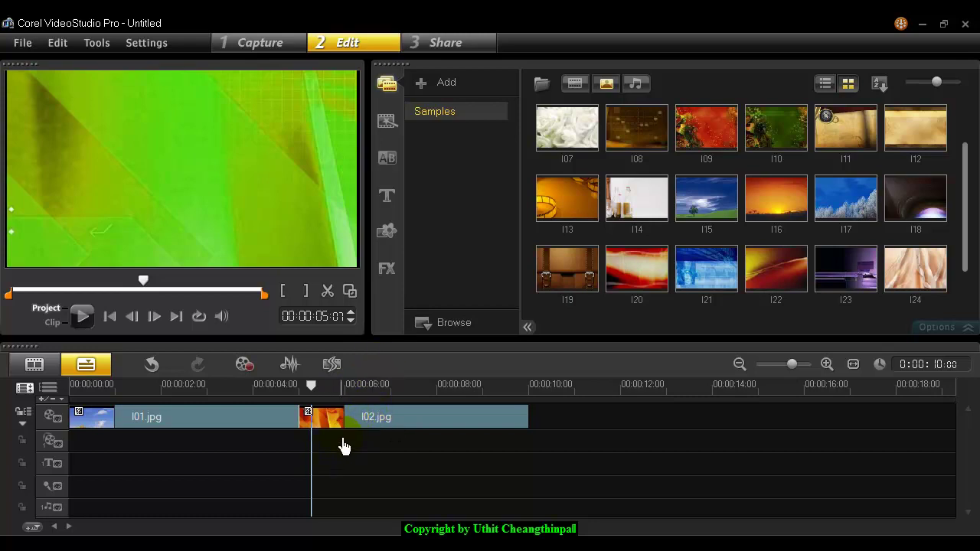
pyautogui.click(389, 162)
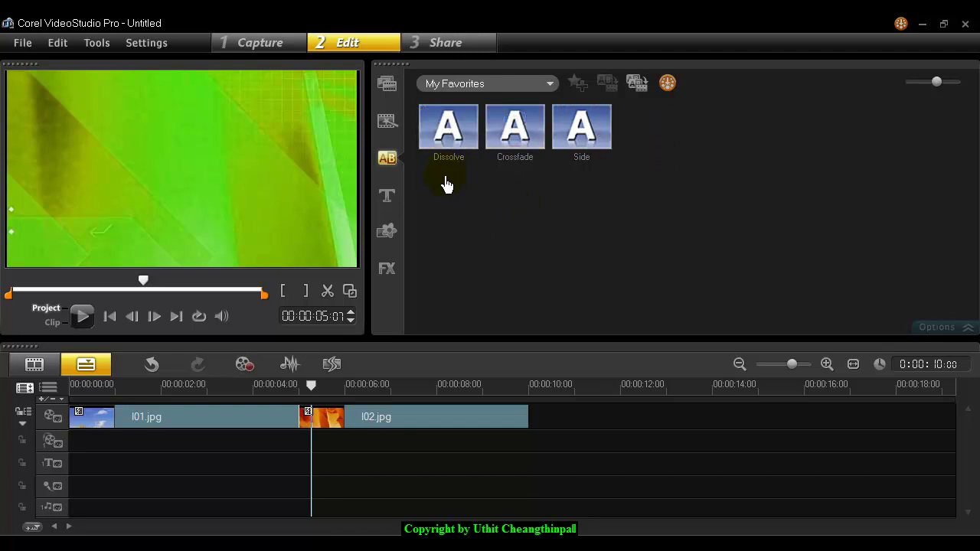
pyautogui.click(272, 387)
pyautogui.moveTo(273, 398)
pyautogui.mouseDown()
pyautogui.moveTo(256, 398)
pyautogui.moveTo(342, 399)
pyautogui.moveTo(282, 395)
pyautogui.mouseUp()
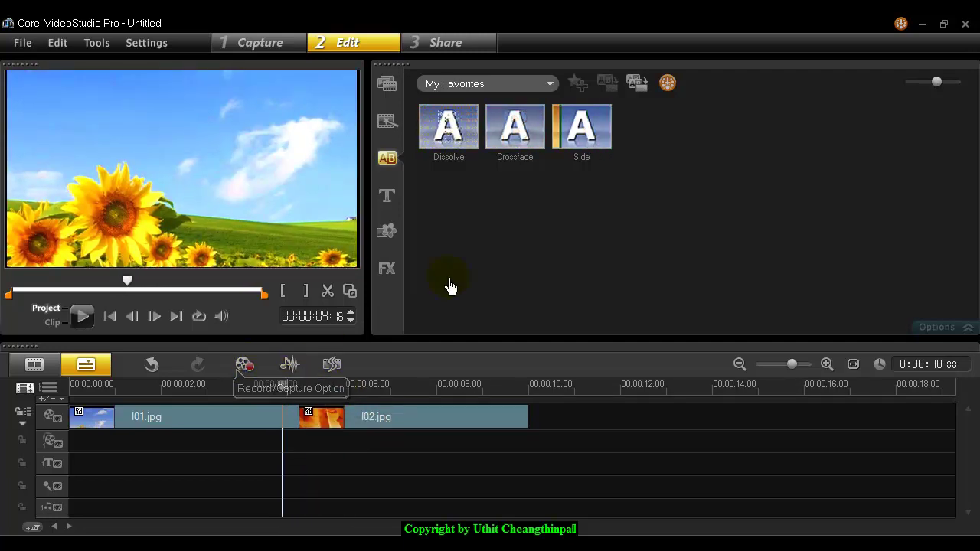
pyautogui.click(518, 138)
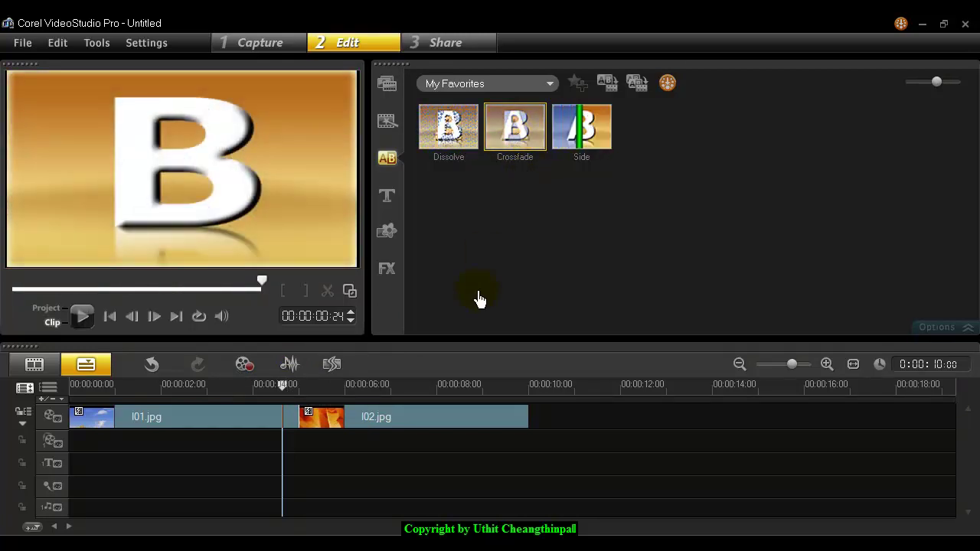
pyautogui.moveTo(335, 385); pyautogui.dragTo(319, 427)
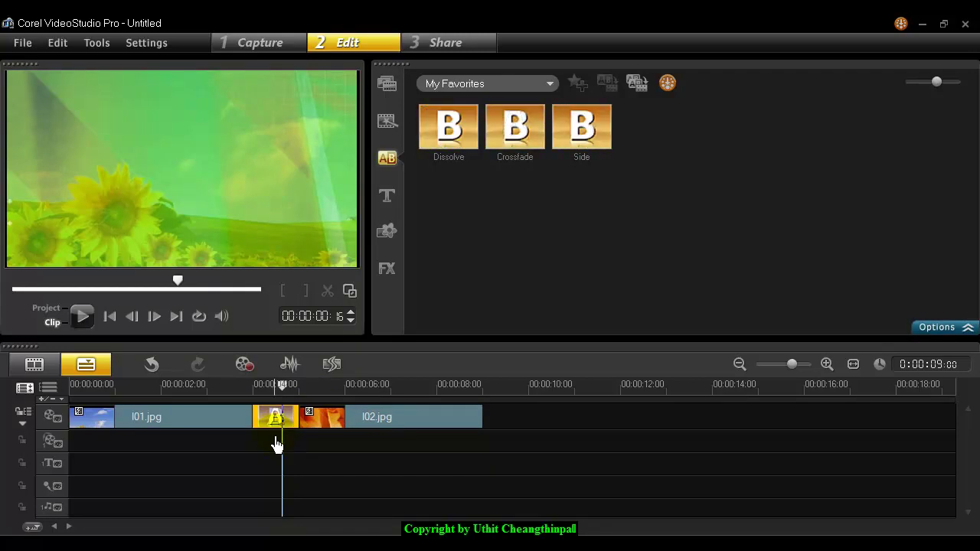
# Step: Play the Crossfade transition from its start, and play the whole project from the beginning
pyautogui.click(110, 316)
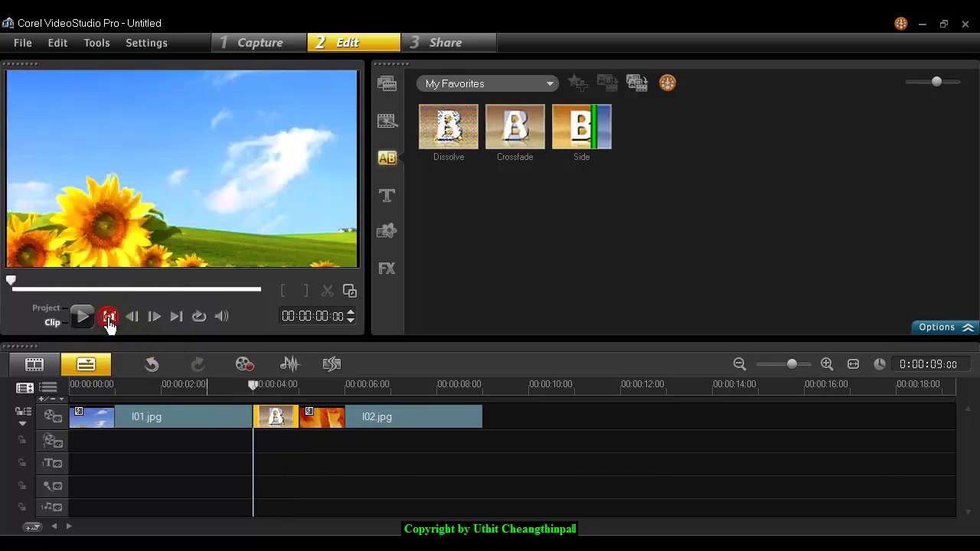
pyautogui.click(83, 317)
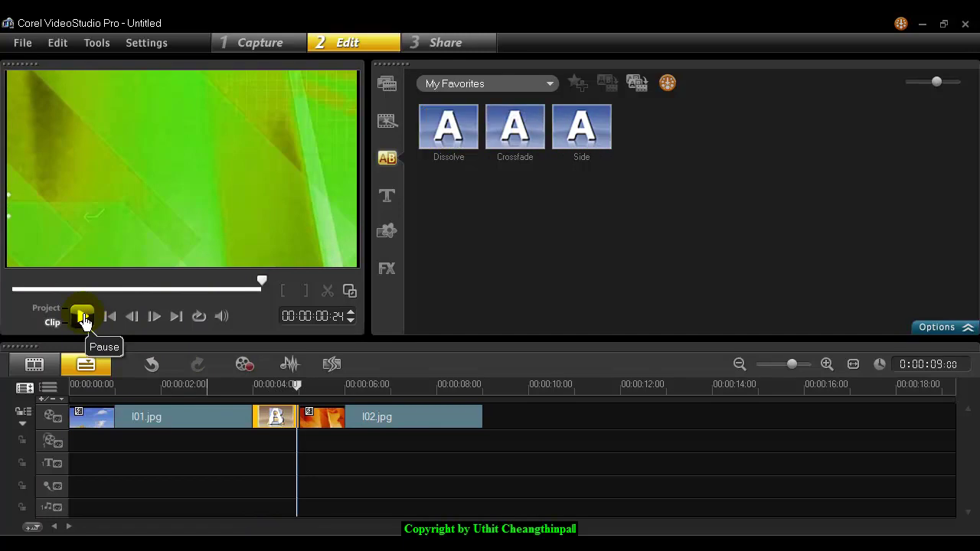
pyautogui.click(83, 317)
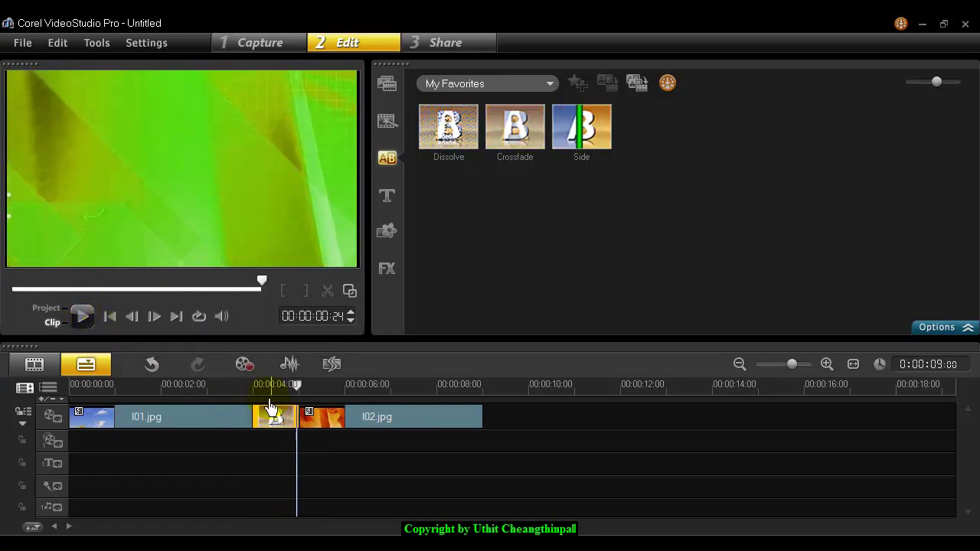
pyautogui.moveTo(212, 396); pyautogui.dragTo(69, 391)
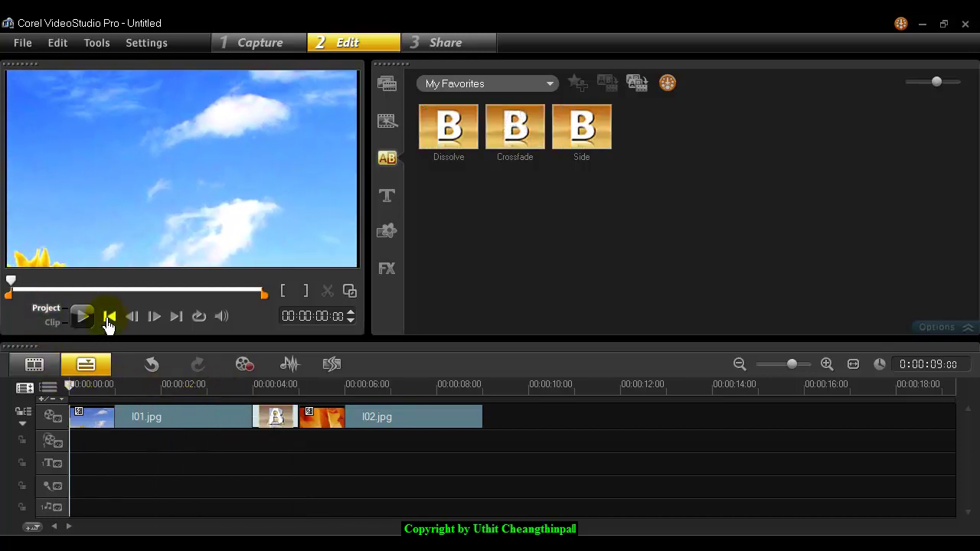
pyautogui.click(85, 320)
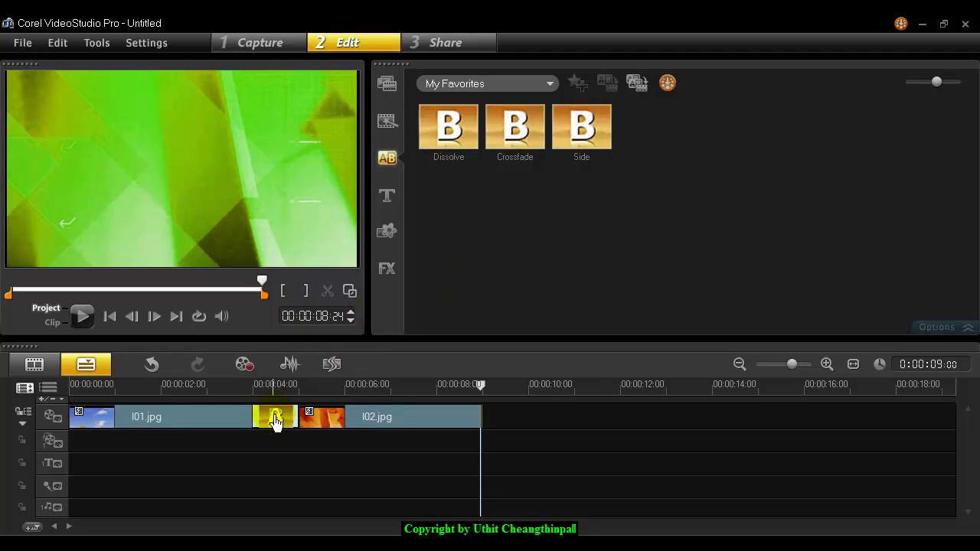
# Step: Replace the Crossfade between the two clips with the Side transition from My Favorites and preview it
pyautogui.moveTo(272, 387); pyautogui.dragTo(282, 395)
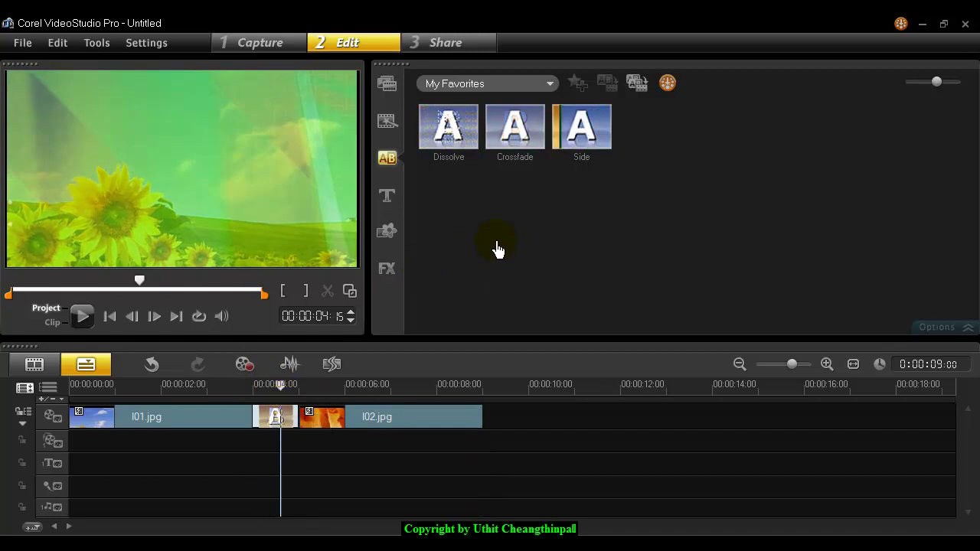
pyautogui.click(581, 146)
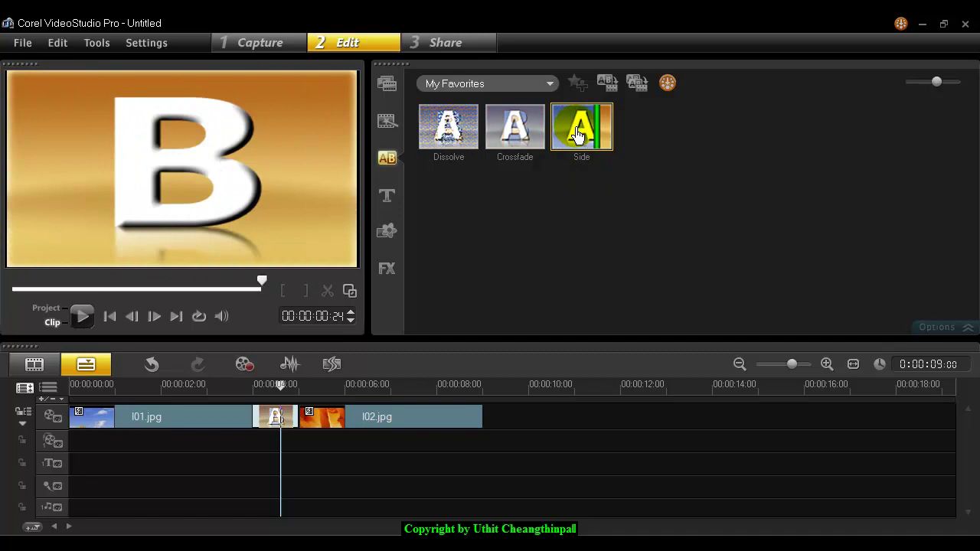
pyautogui.click(283, 421)
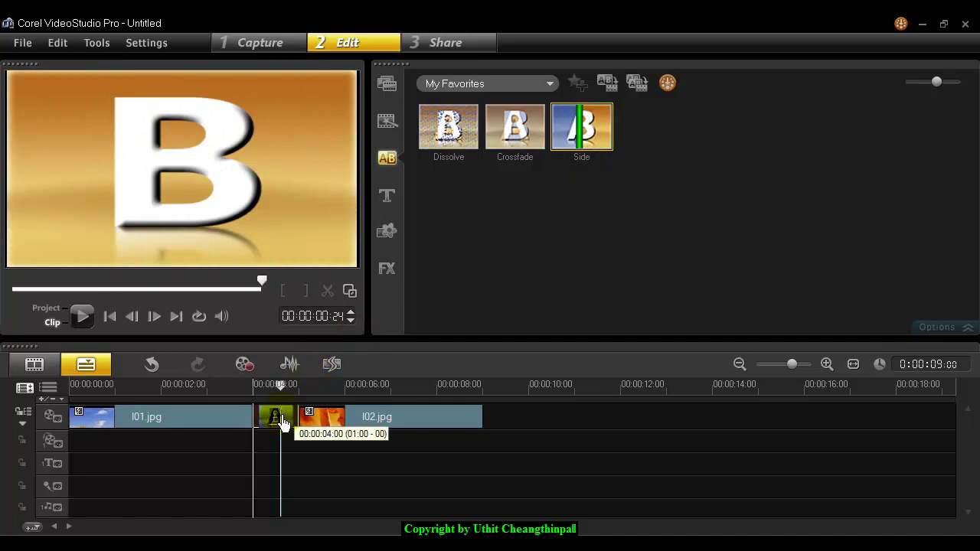
pyautogui.moveTo(283, 421); pyautogui.dragTo(284, 421)
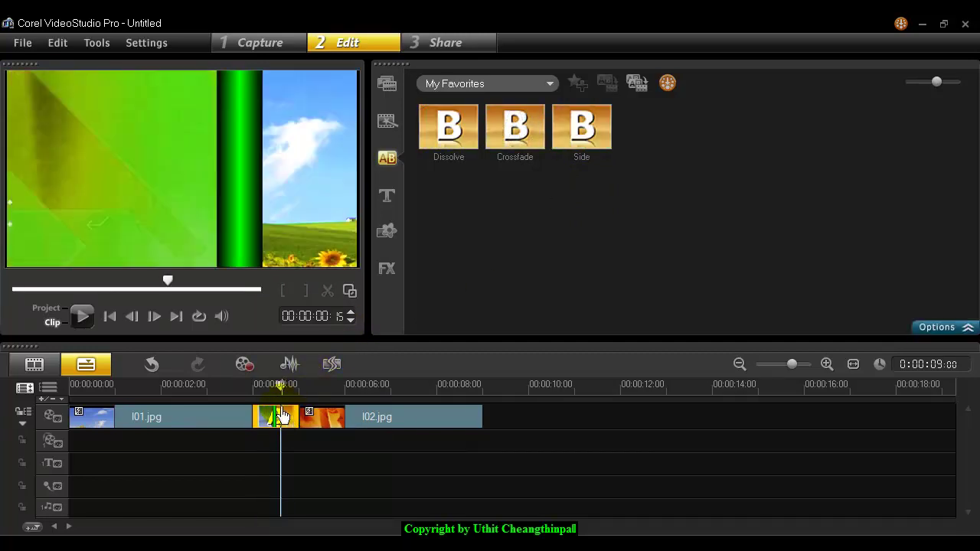
pyautogui.click(110, 317)
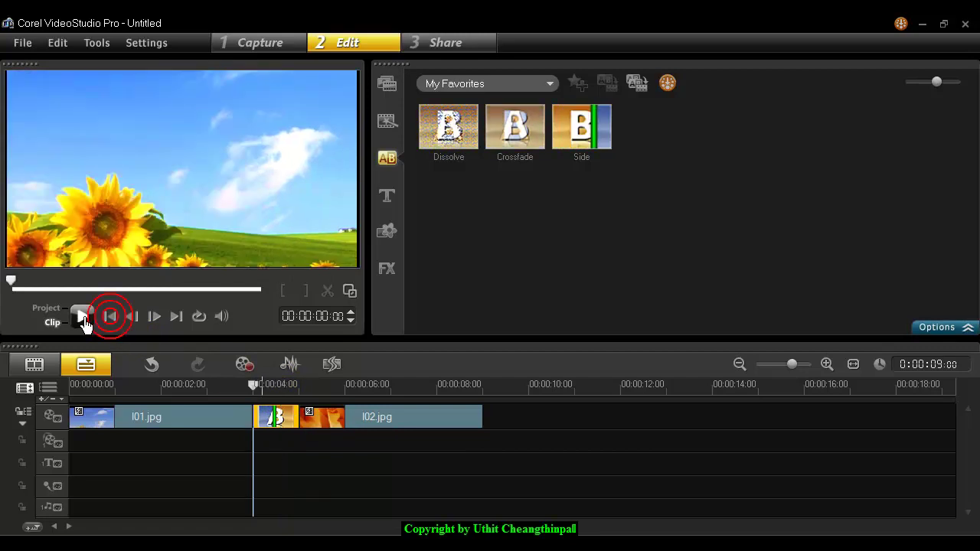
pyautogui.click(85, 320)
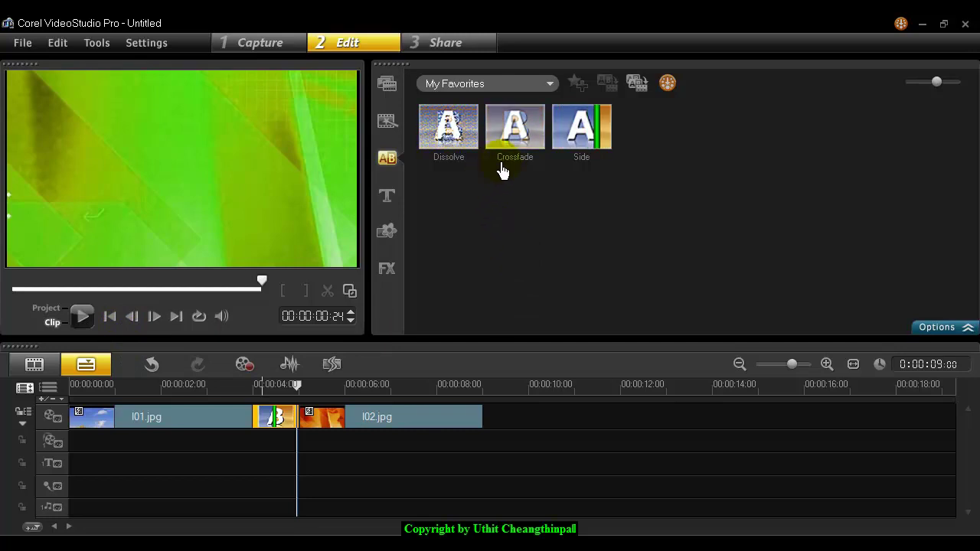
# Step: Replace the transition between the two clips with Flying Board from the 3D category and play it
pyautogui.click(549, 85)
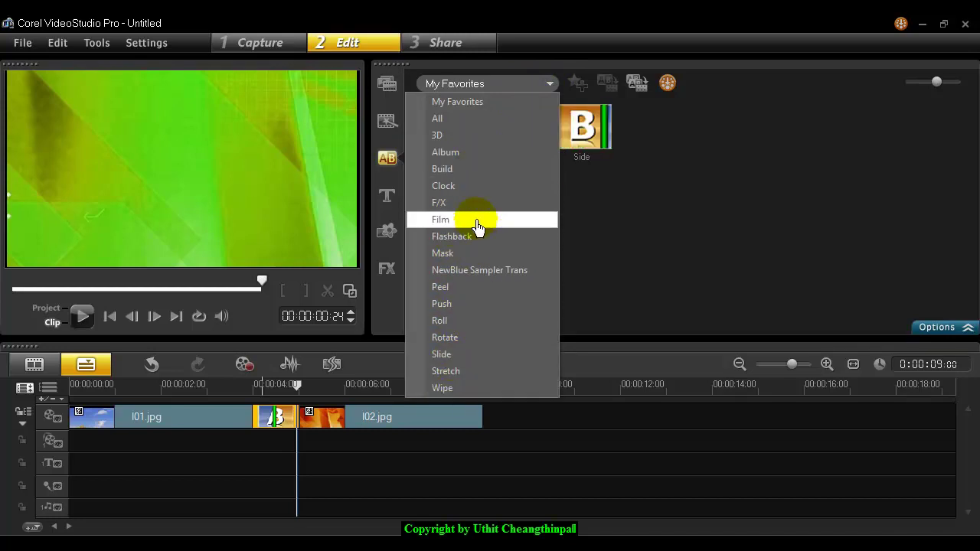
pyautogui.click(480, 136)
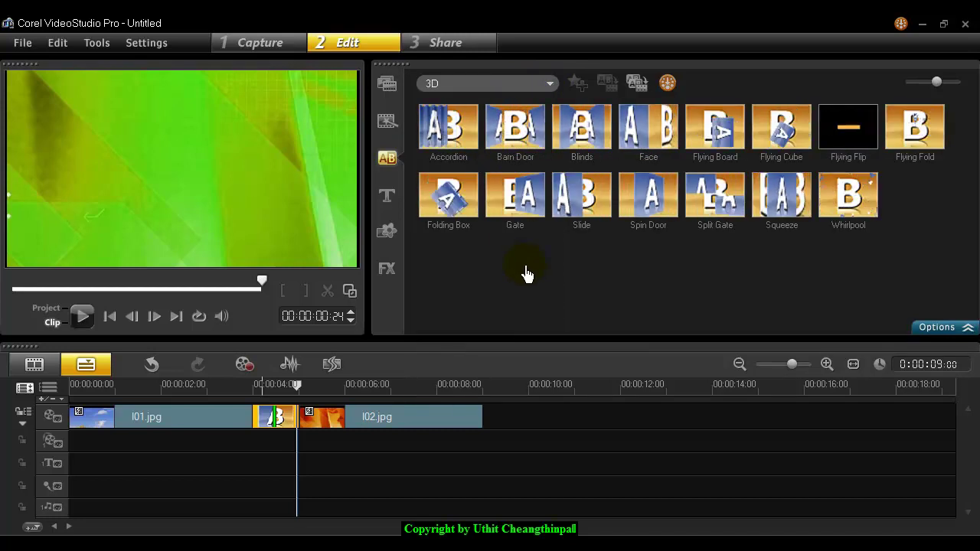
pyautogui.click(715, 129)
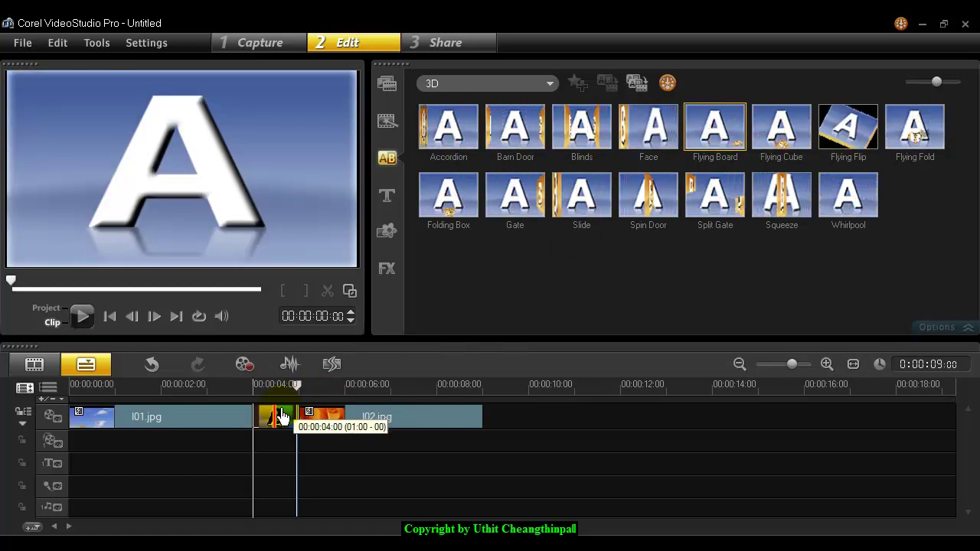
pyautogui.click(282, 416)
pyautogui.click(83, 319)
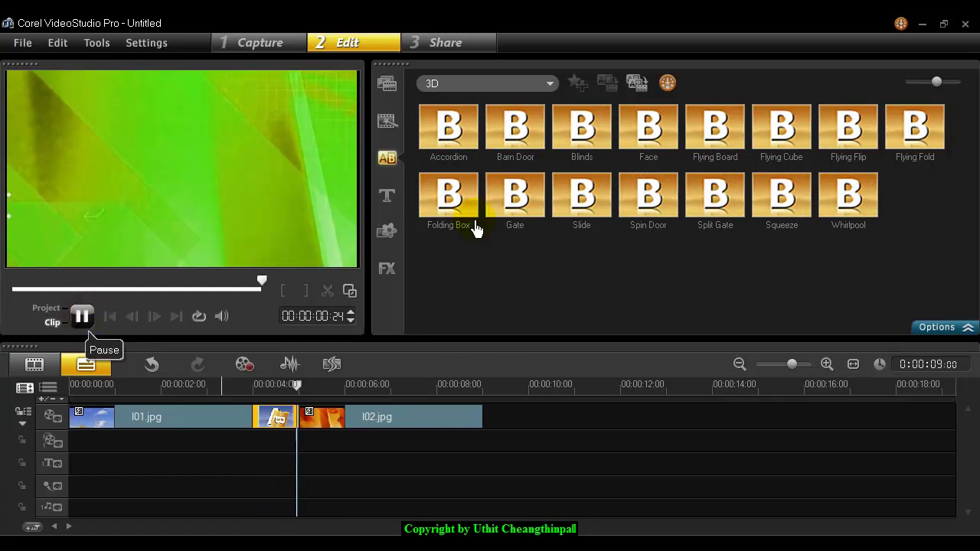
# Step: Show all transitions, replace the one between the two clips with Smear, and play it from the start
pyautogui.click(550, 85)
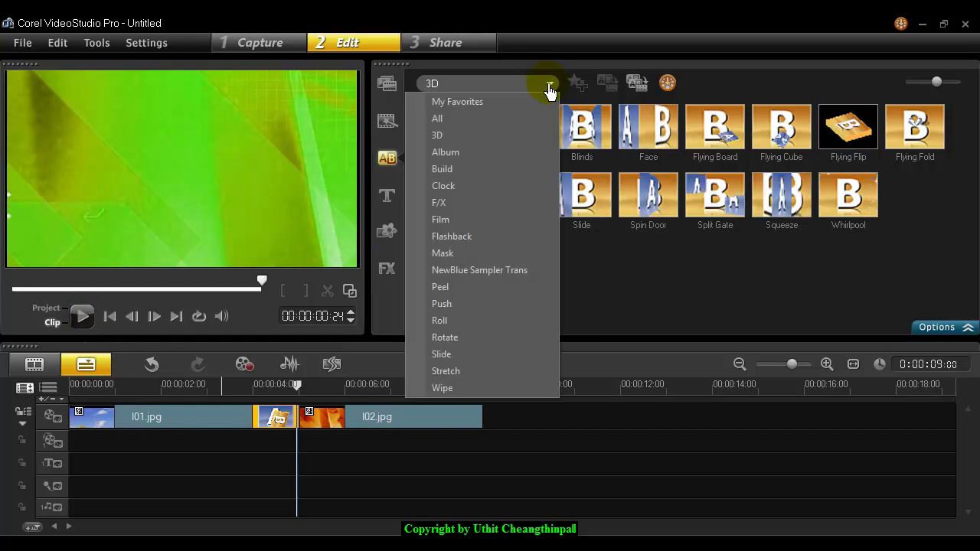
pyautogui.click(438, 120)
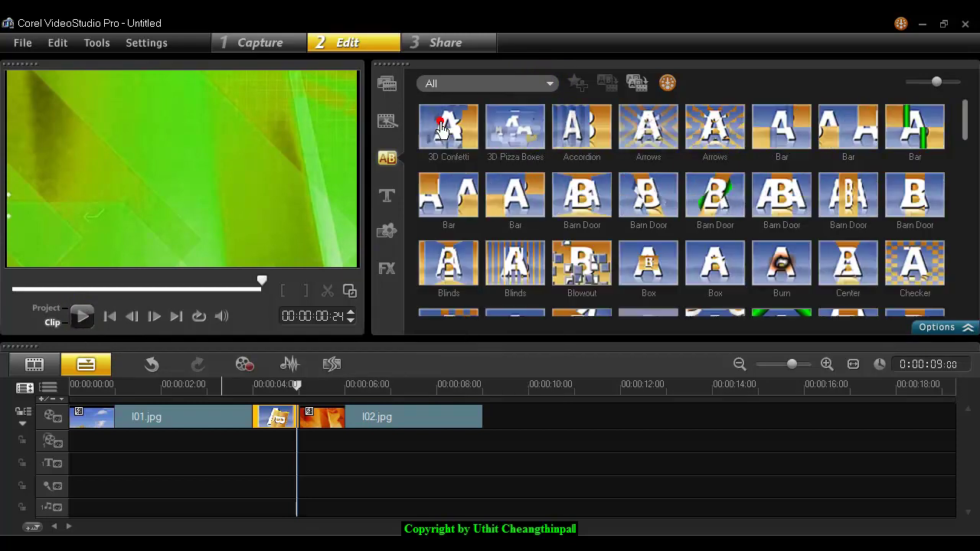
pyautogui.moveTo(967, 131); pyautogui.dragTo(957, 305)
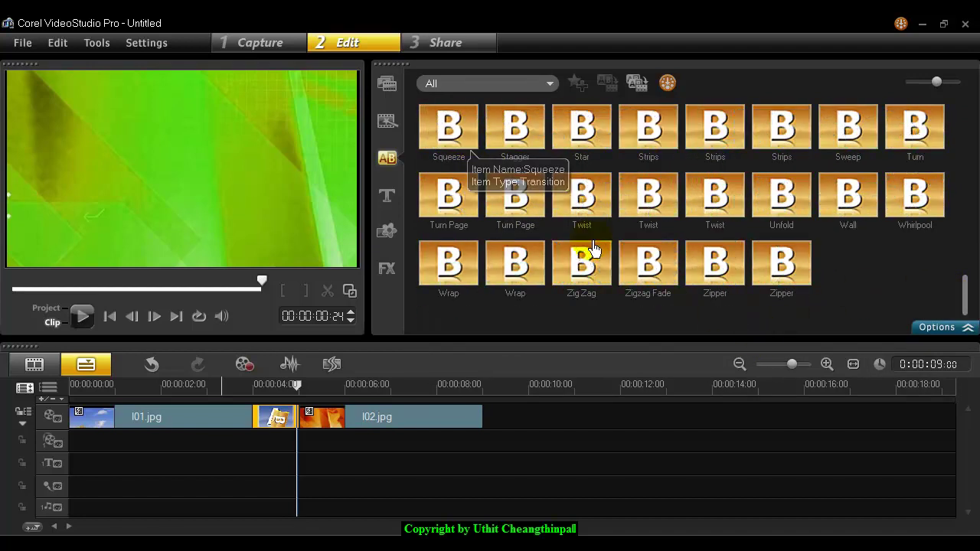
pyautogui.moveTo(963, 288); pyautogui.dragTo(969, 263)
pyautogui.click(773, 198)
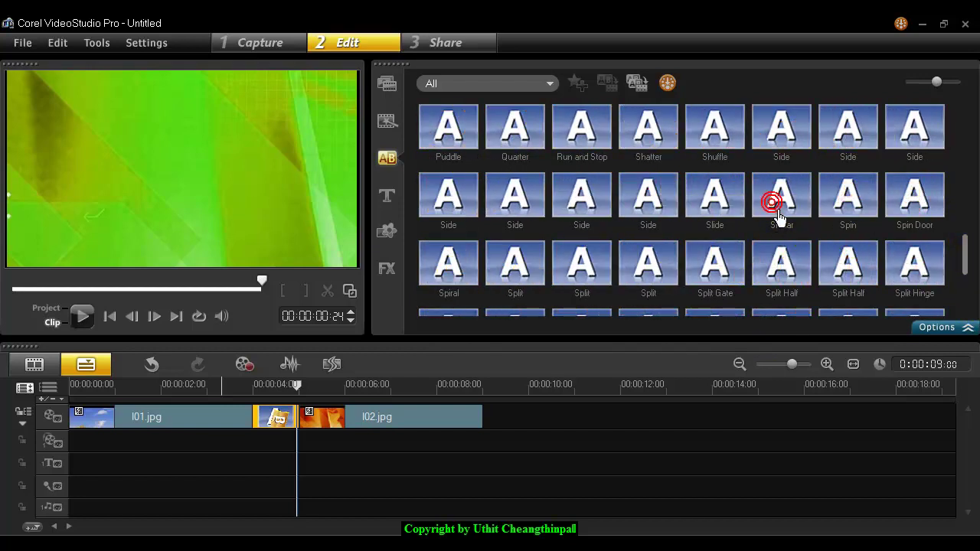
pyautogui.moveTo(774, 195); pyautogui.dragTo(275, 420)
pyautogui.click(109, 320)
pyautogui.click(82, 316)
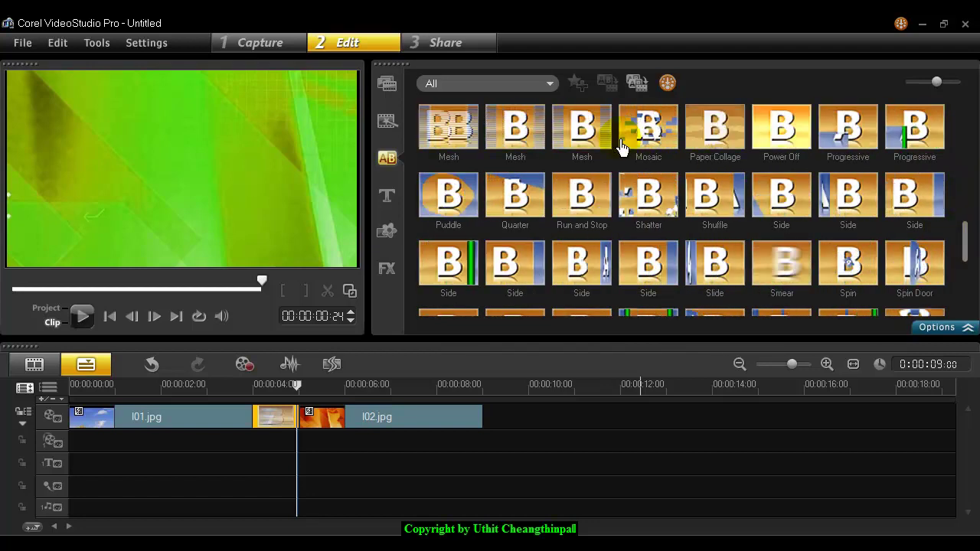
# Step: Replace the transition between the two clips with Flip from the Album category and play it
pyautogui.click(549, 86)
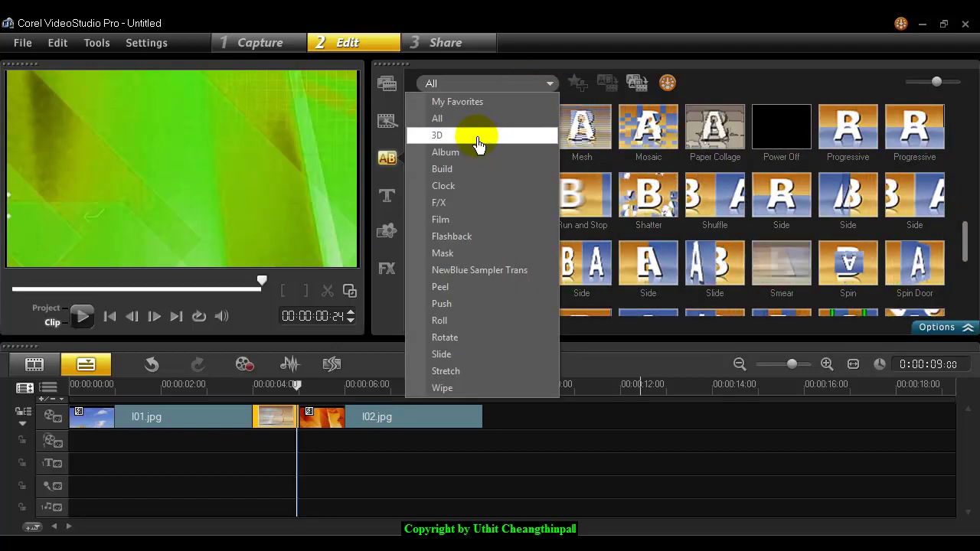
pyautogui.click(452, 137)
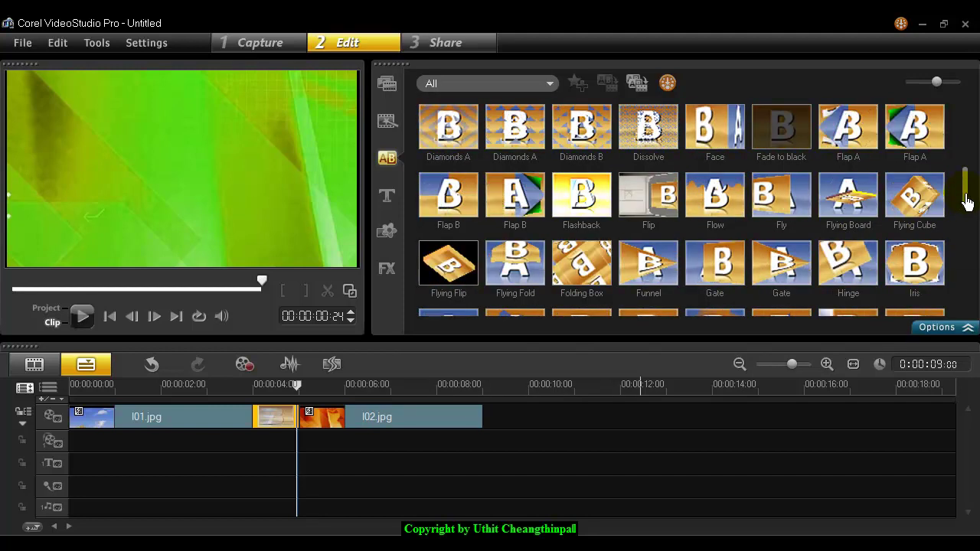
pyautogui.moveTo(967, 201); pyautogui.dragTo(975, 129)
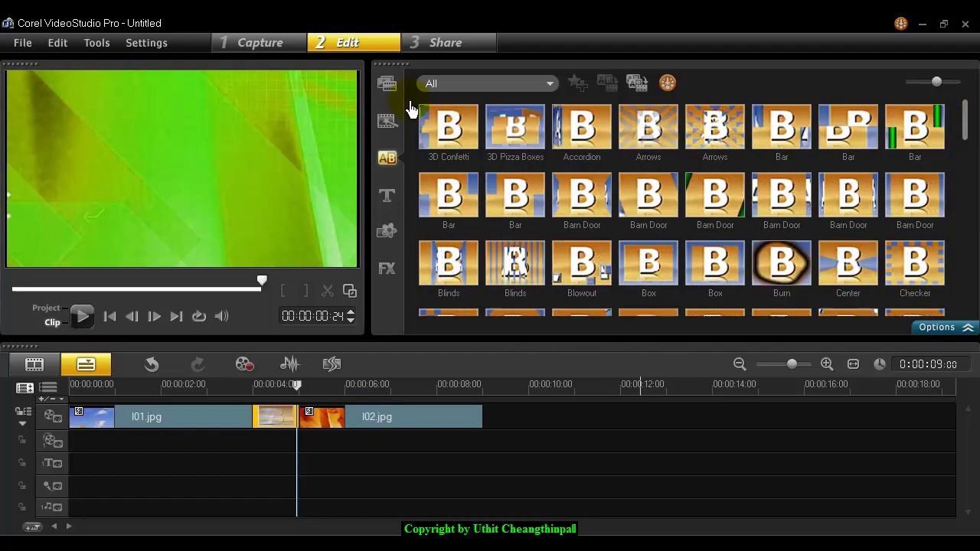
pyautogui.click(548, 82)
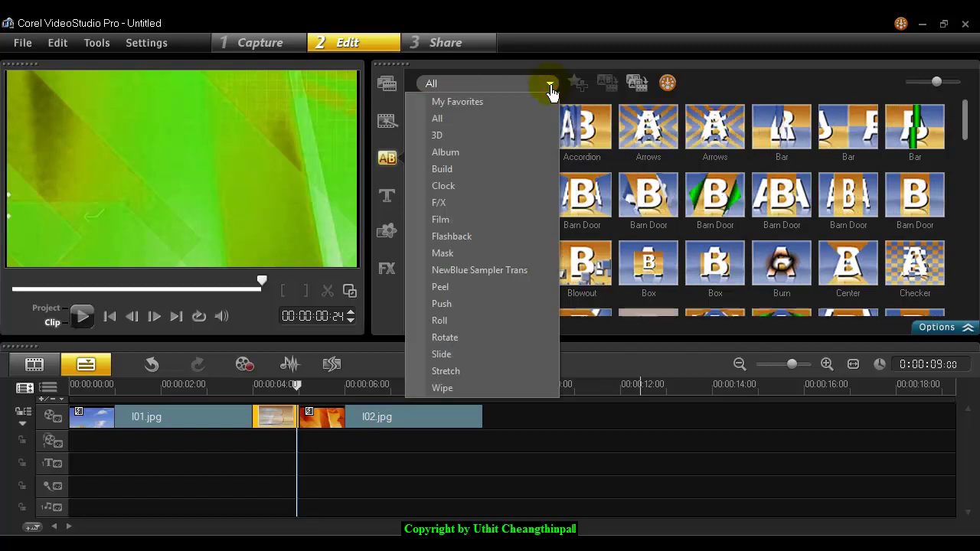
pyautogui.click(477, 156)
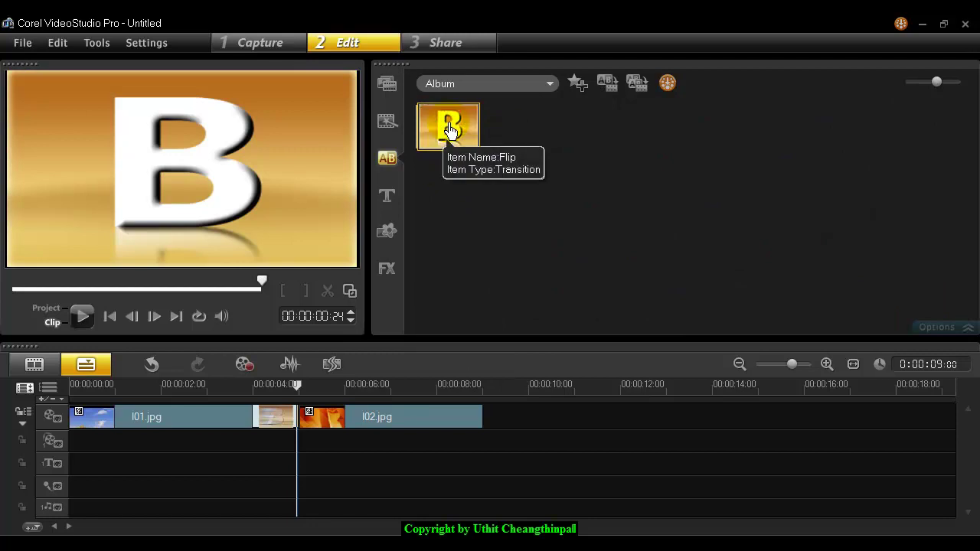
pyautogui.moveTo(450, 130); pyautogui.dragTo(292, 404)
pyautogui.click(80, 320)
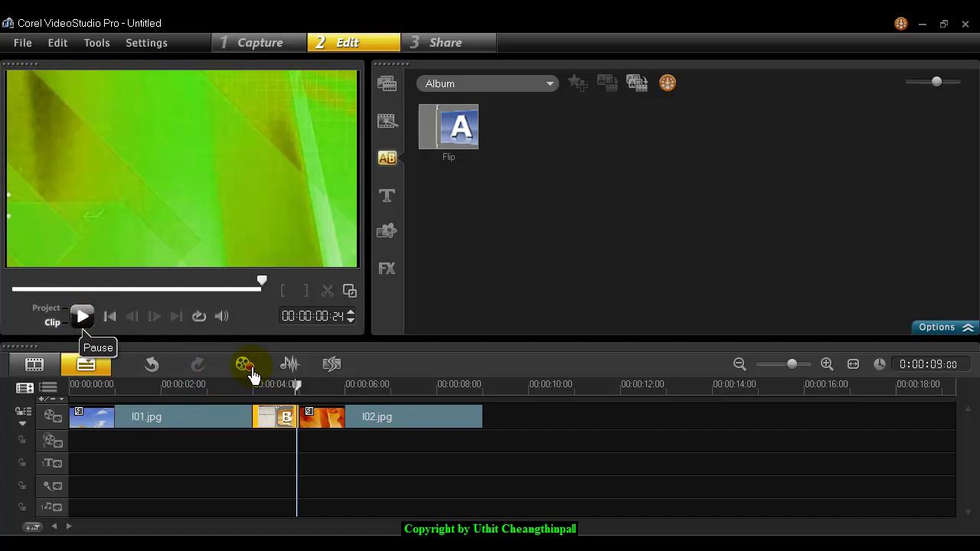
# Step: Open the options of the Flip transition between the two clips and set its duration to 2 seconds
pyautogui.click(272, 419)
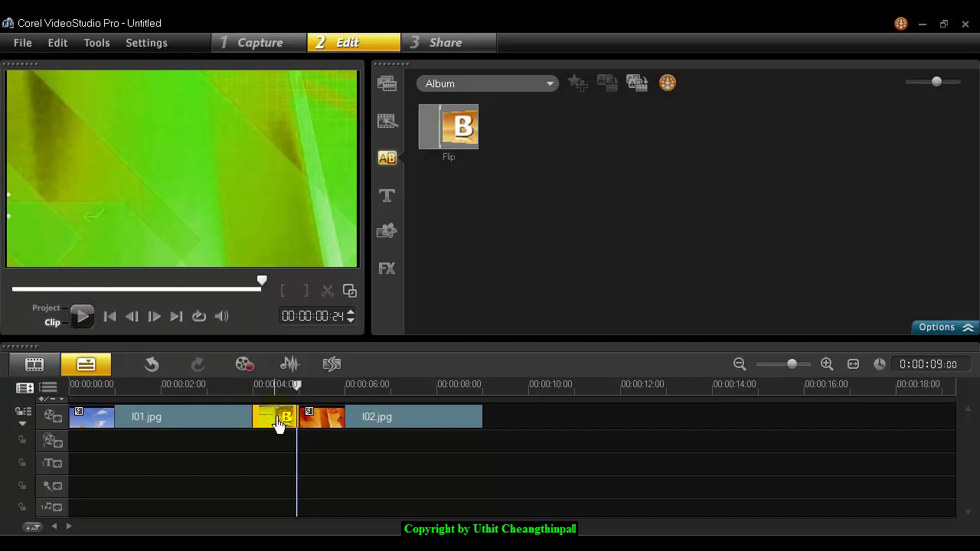
pyautogui.click(946, 328)
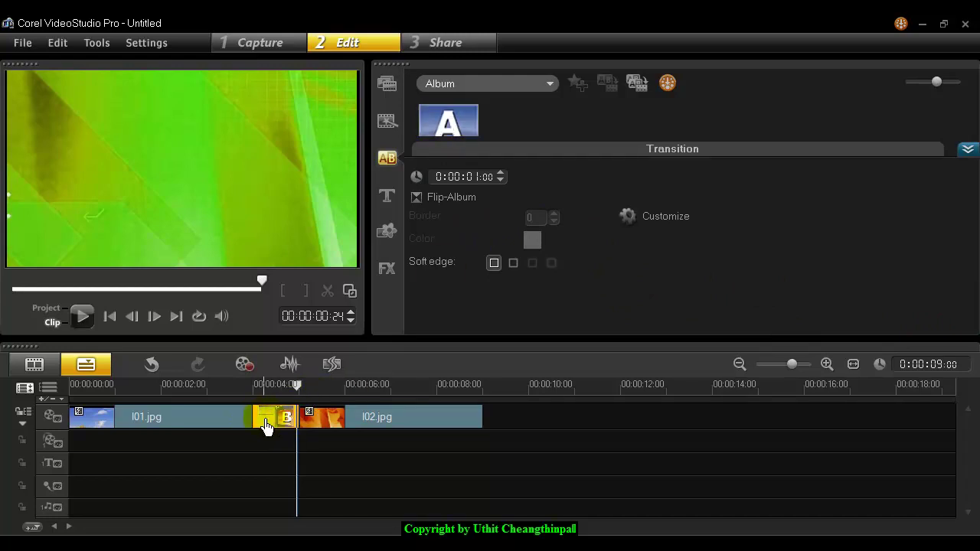
pyautogui.click(82, 319)
pyautogui.click(470, 177)
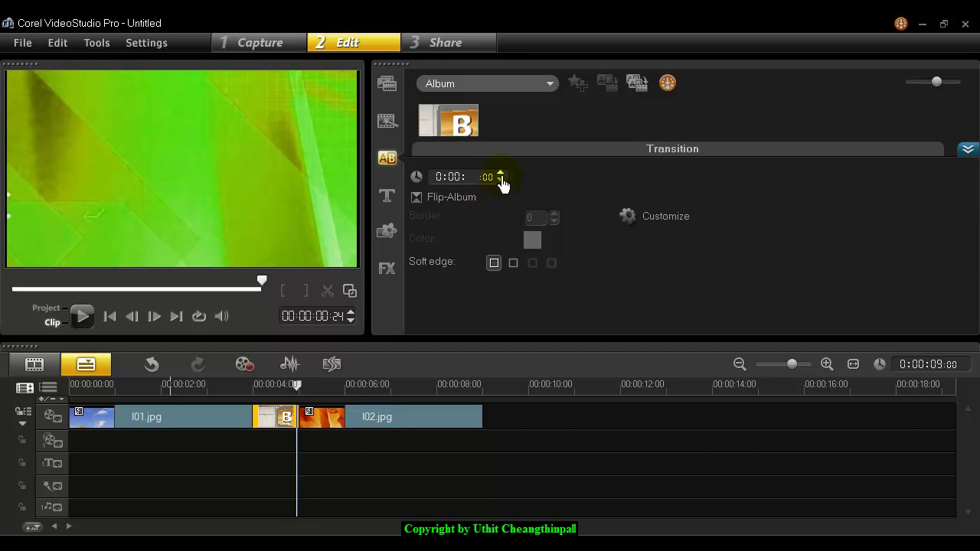
pyautogui.click(500, 172)
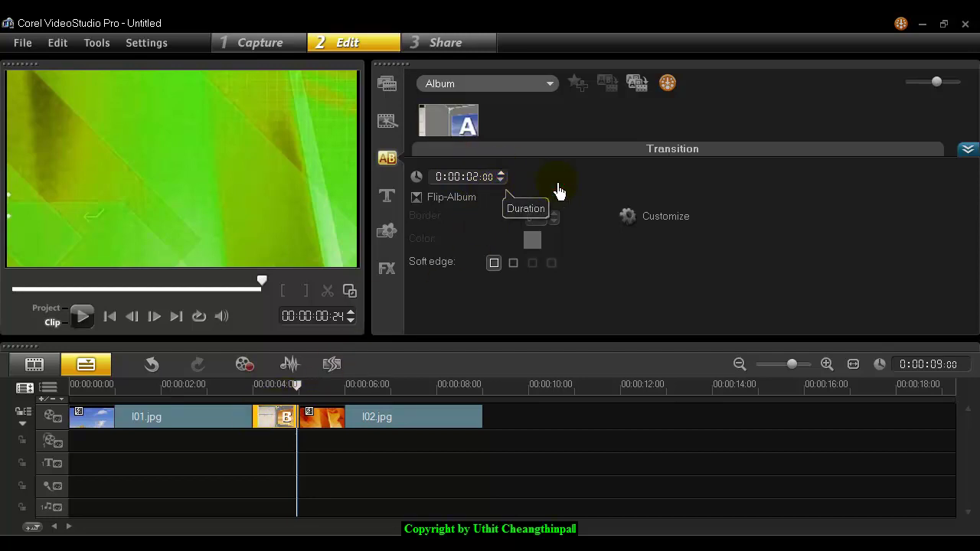
# Step: Select the Flip transition on the timeline and play it from its start
pyautogui.click(269, 429)
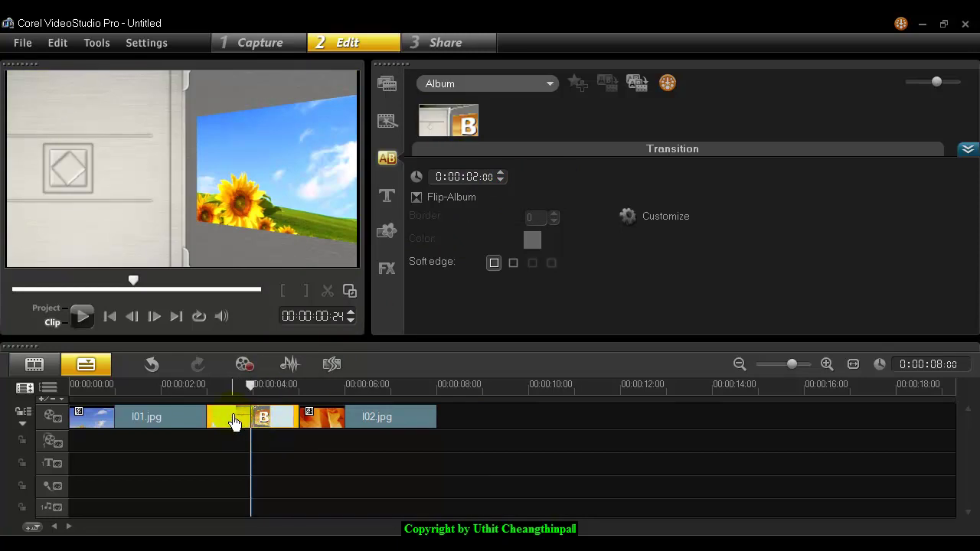
pyautogui.click(110, 317)
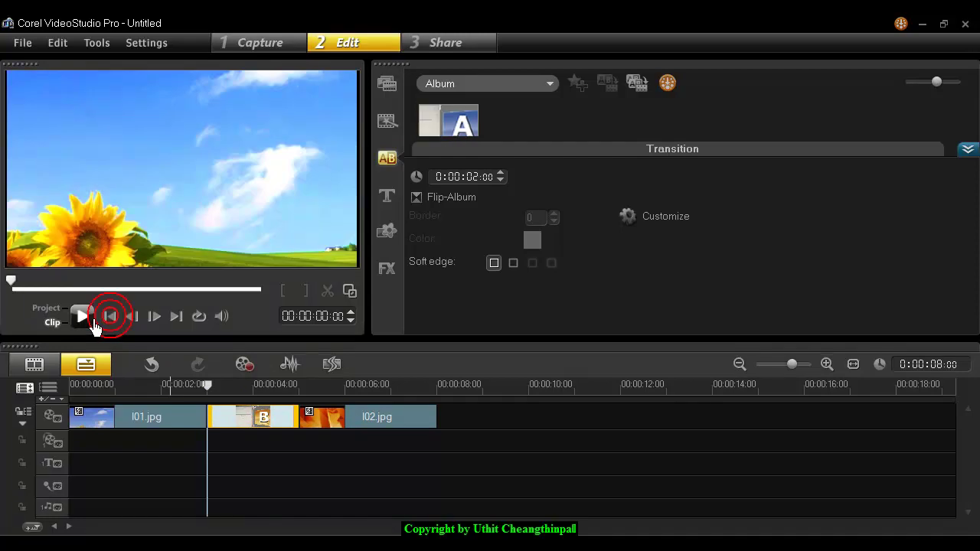
pyautogui.click(89, 318)
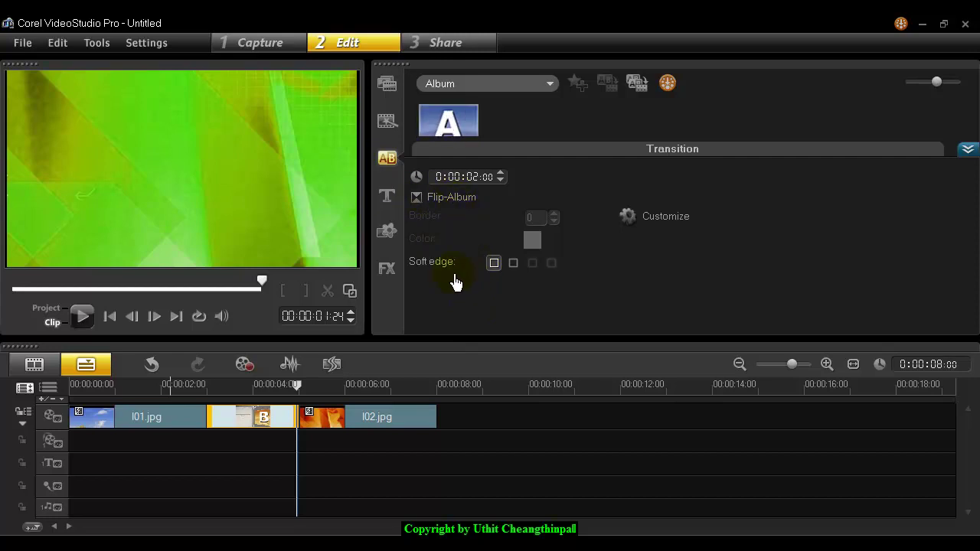
# Step: Set the transition's soft edge to the second option, and preview the Flip-Album layout with only A on the lower page in its customization
pyautogui.click(514, 263)
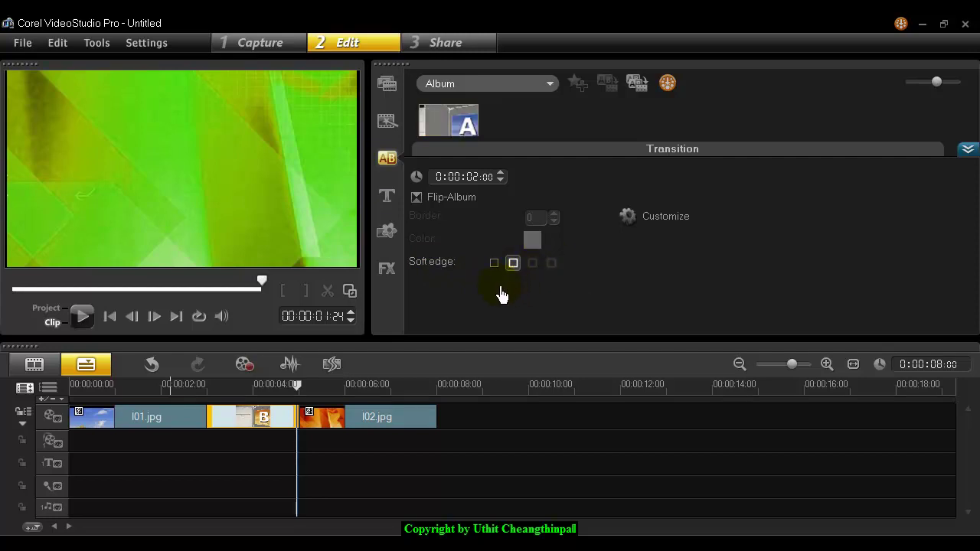
pyautogui.click(648, 219)
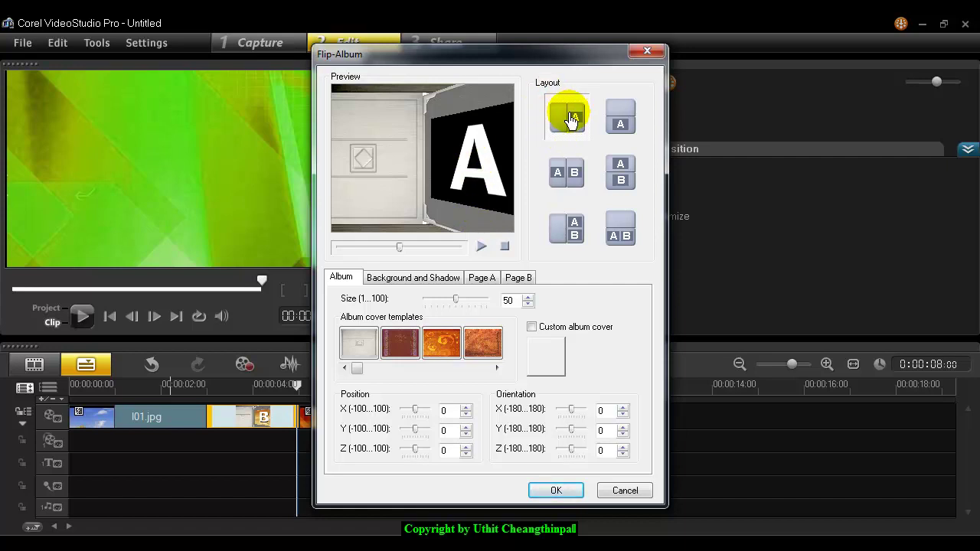
pyautogui.click(619, 121)
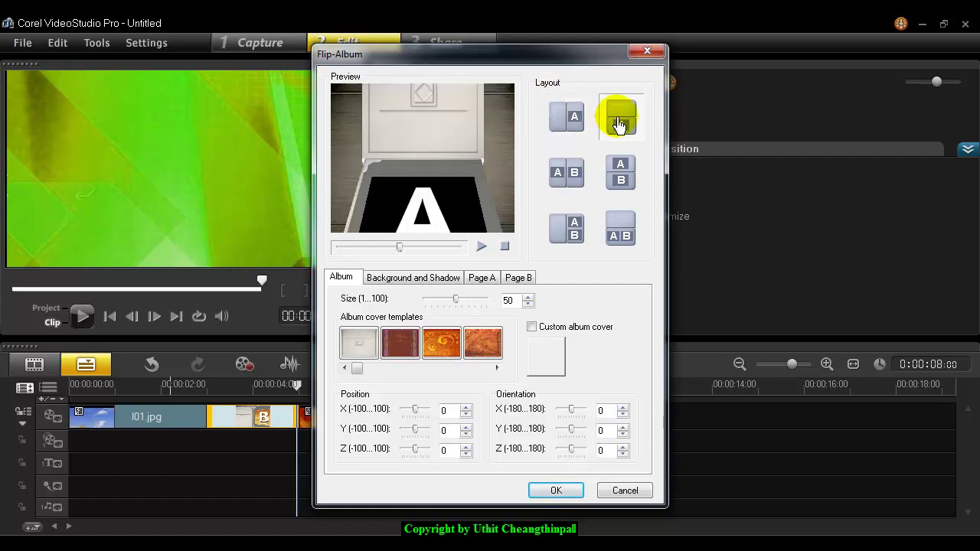
pyautogui.click(482, 245)
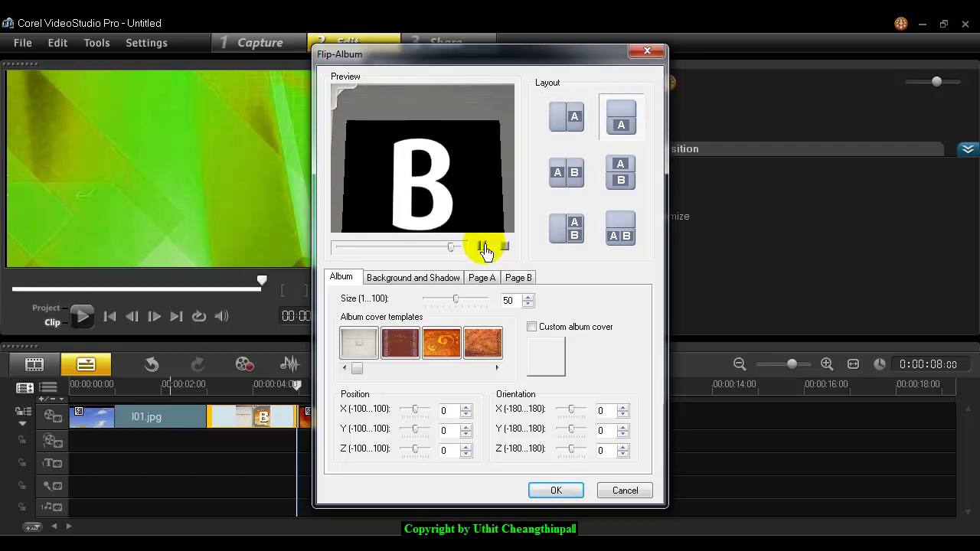
# Step: Try the other Flip-Album layouts and settle on the one with A and B side by side
pyautogui.click(568, 180)
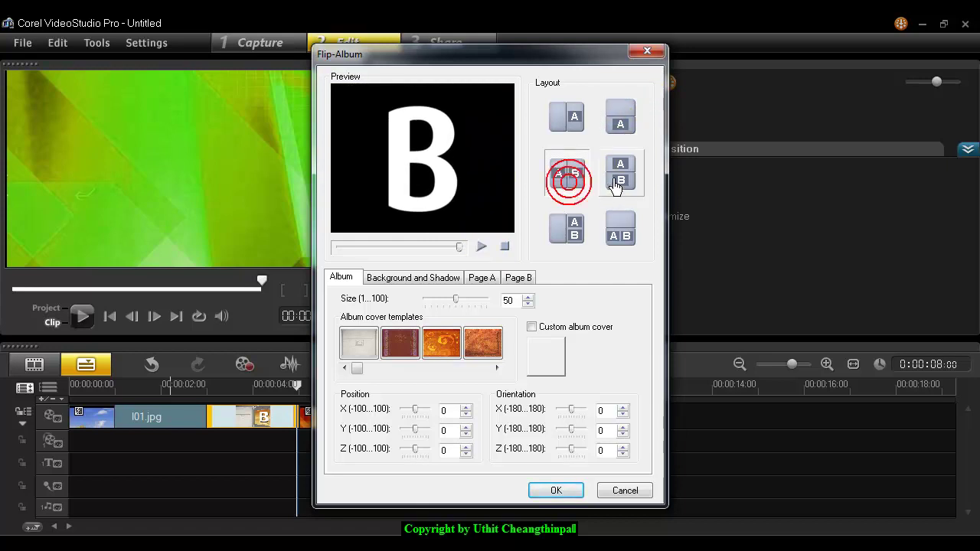
pyautogui.click(619, 181)
pyautogui.click(564, 228)
pyautogui.click(622, 239)
pyautogui.click(620, 172)
pyautogui.click(566, 173)
pyautogui.click(595, 239)
pyautogui.click(622, 182)
pyautogui.click(571, 180)
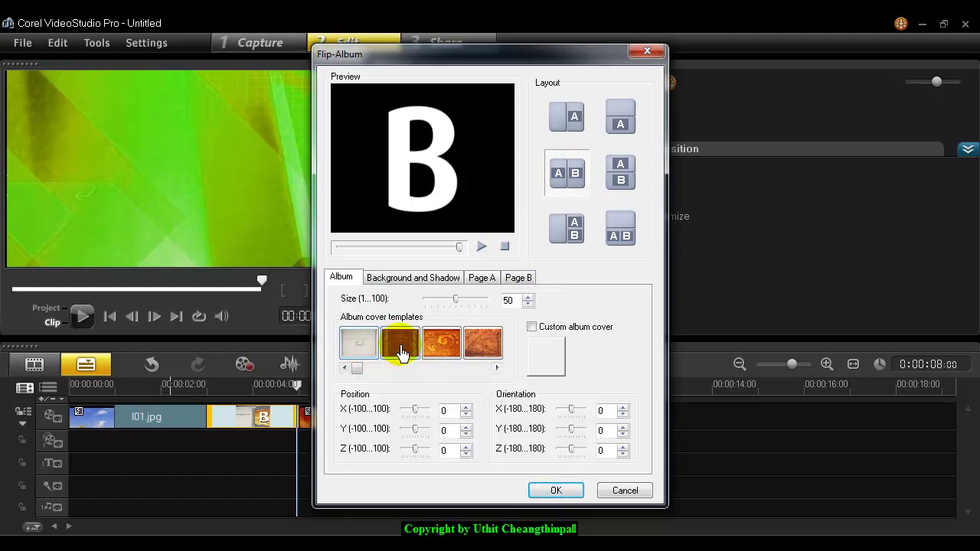
# Step: Choose the dark red album cover template, and open the file selection for a custom album cover and cancel it
pyautogui.click(448, 348)
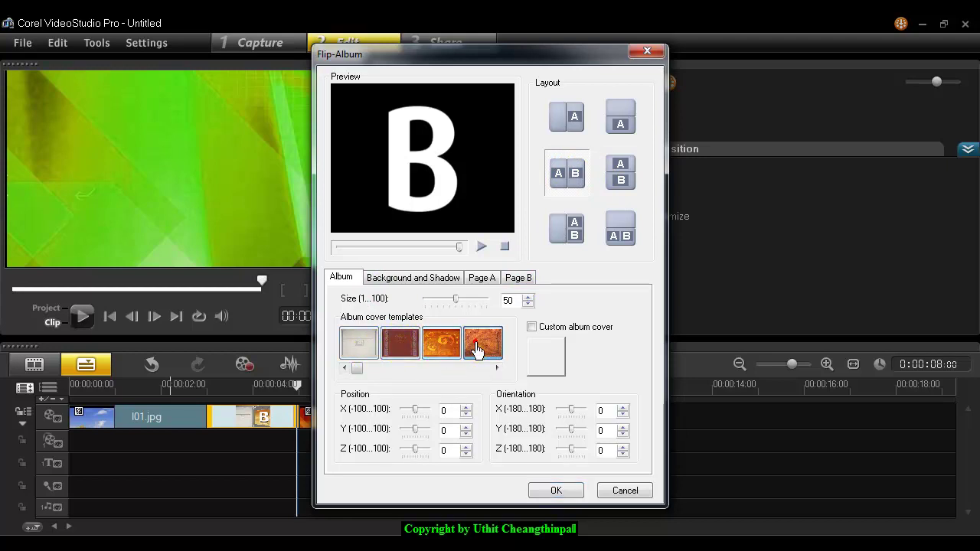
pyautogui.click(404, 345)
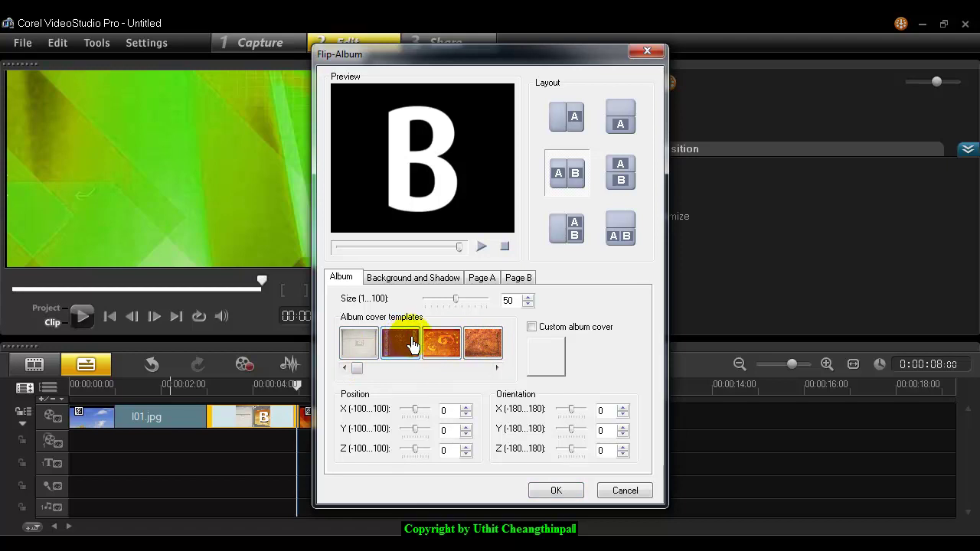
pyautogui.click(532, 330)
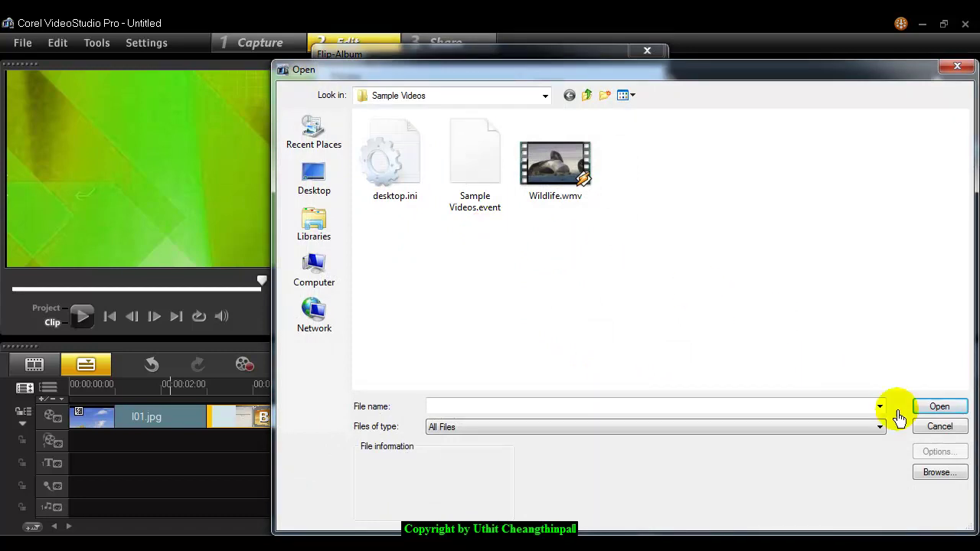
pyautogui.click(925, 428)
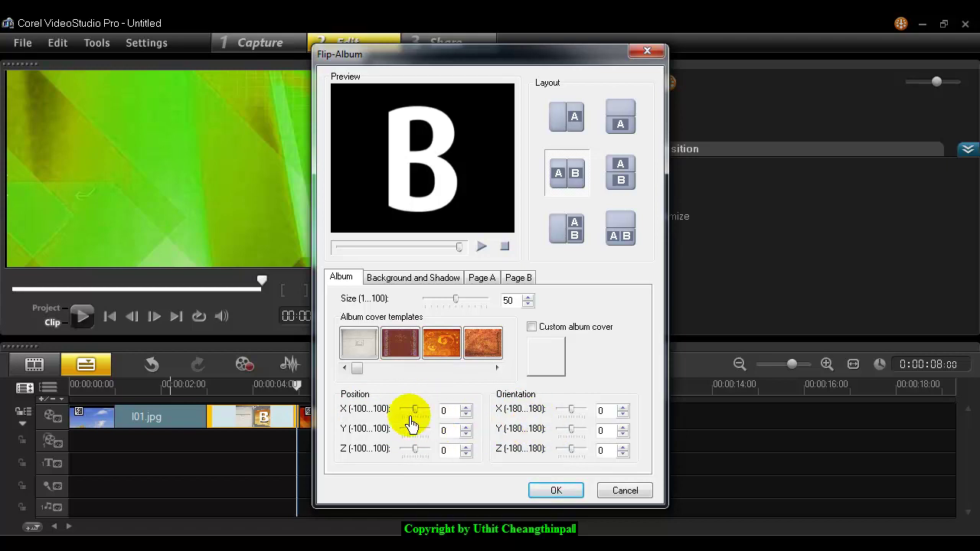
# Step: Try the background templates and choose the third one, with the yellow flowers
pyautogui.click(414, 278)
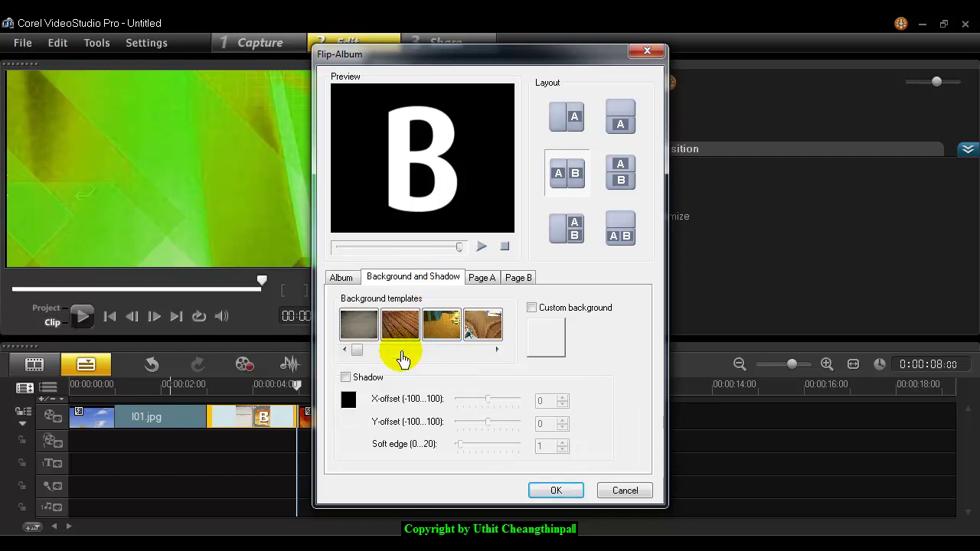
pyautogui.click(360, 331)
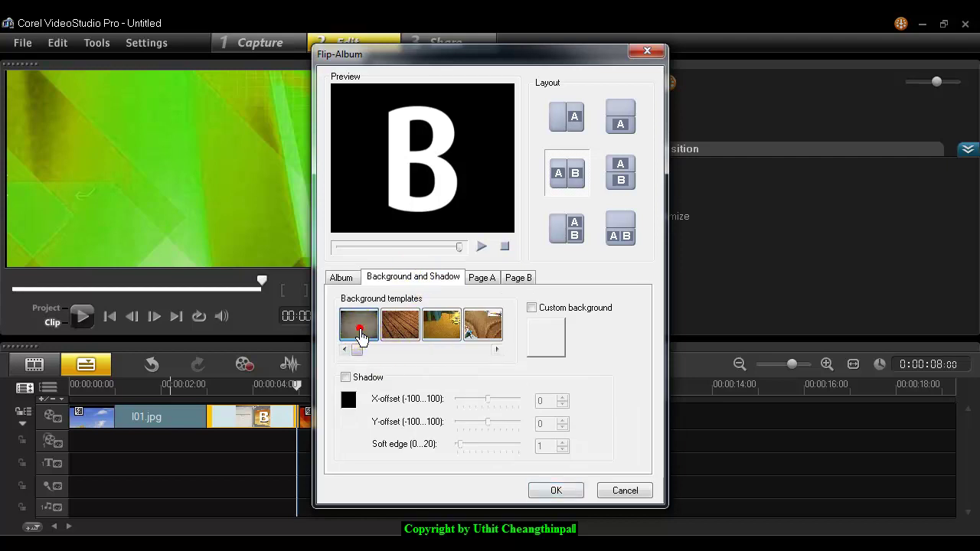
pyautogui.click(404, 331)
pyautogui.click(445, 339)
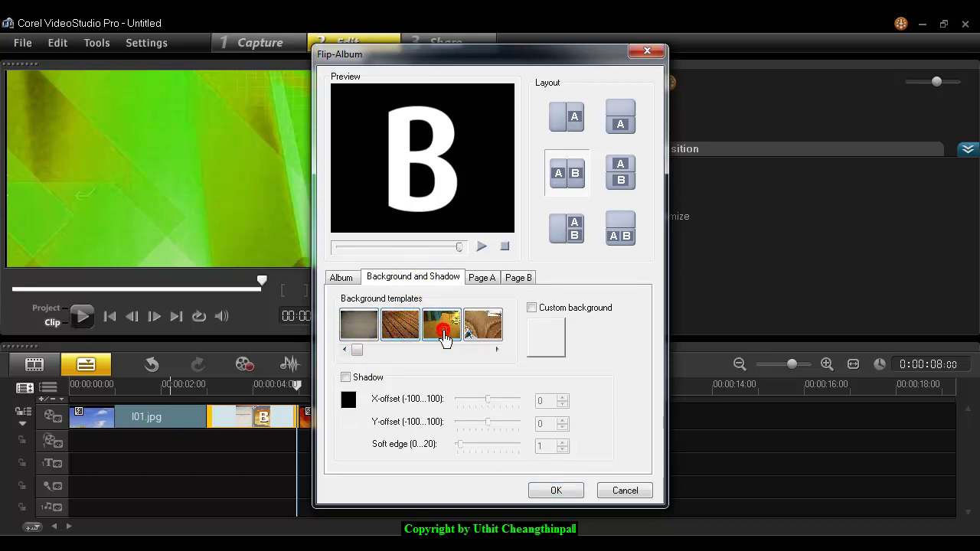
# Step: Compare the album page templates for Page A and choose the cream page with brown upper and lower borders
pyautogui.click(481, 279)
pyautogui.click(440, 329)
pyautogui.click(490, 337)
pyautogui.click(498, 349)
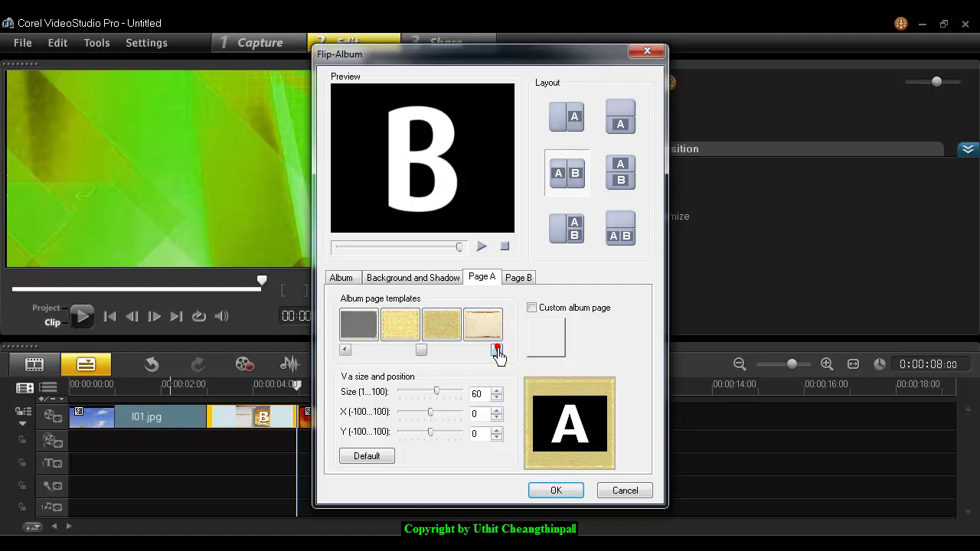
pyautogui.click(497, 348)
pyautogui.click(438, 324)
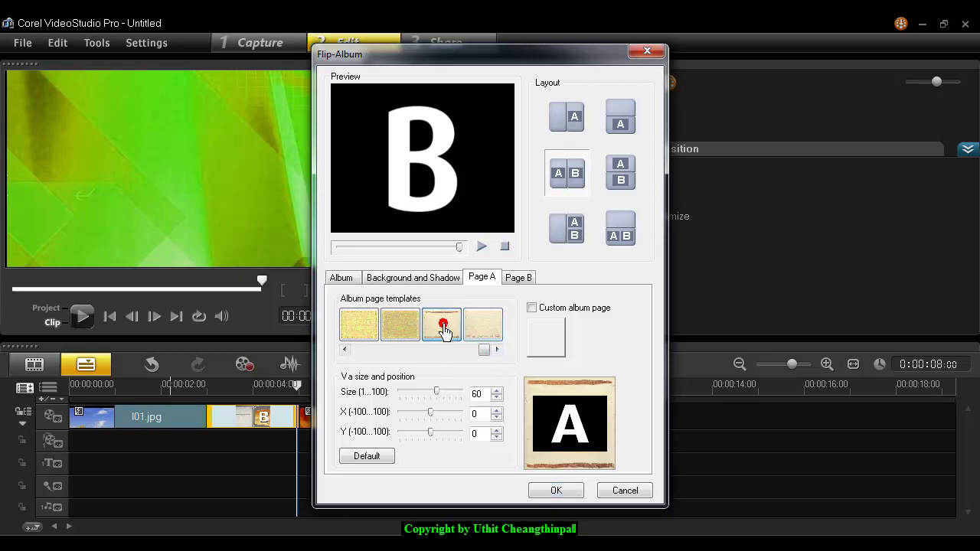
pyautogui.click(484, 328)
pyautogui.click(448, 325)
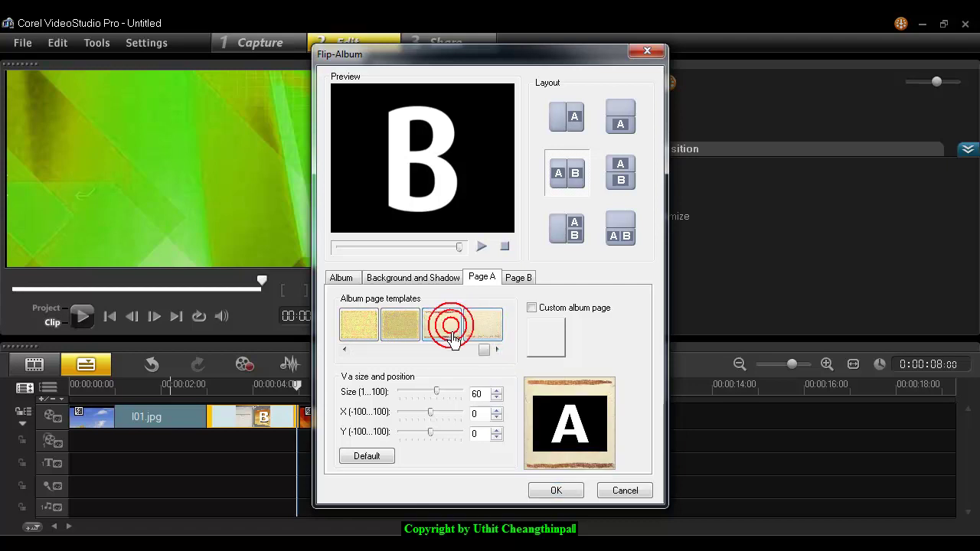
# Step: Give Page B the cream album page template with brown upper and lower borders
pyautogui.click(519, 279)
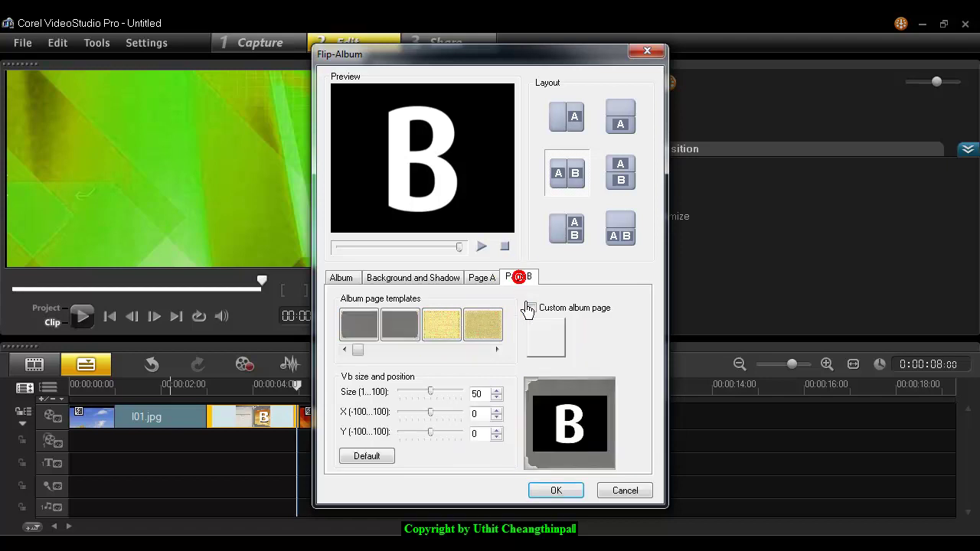
pyautogui.click(496, 350)
pyautogui.click(496, 349)
pyautogui.click(444, 333)
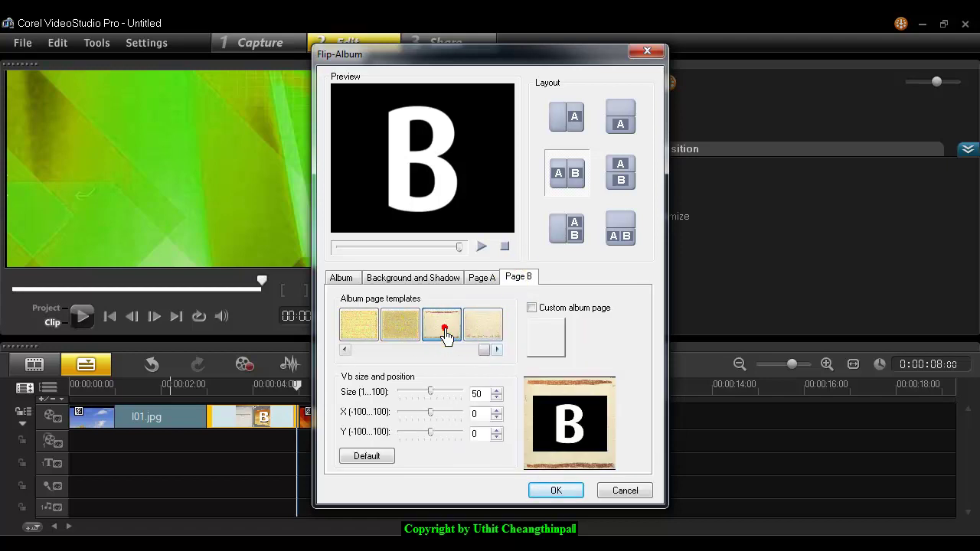
pyautogui.click(409, 323)
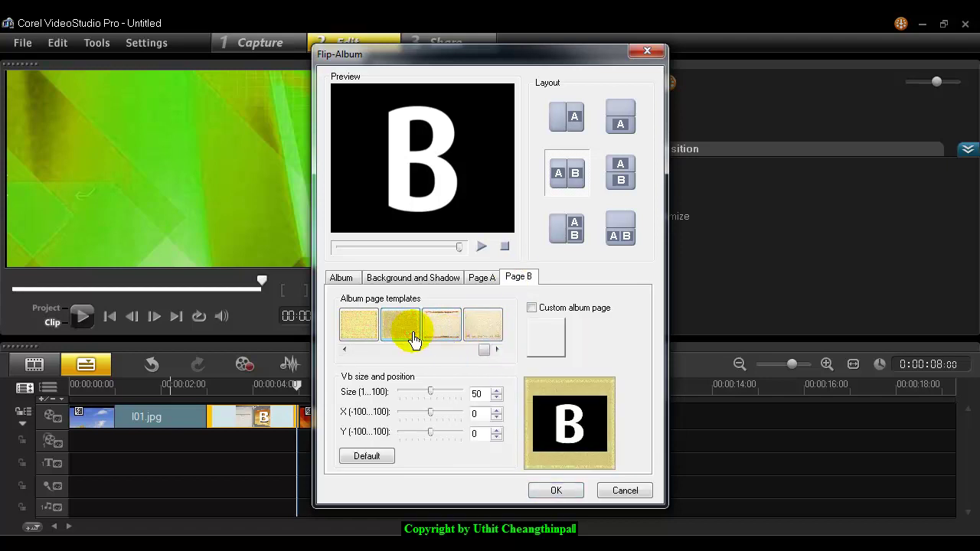
pyautogui.click(434, 330)
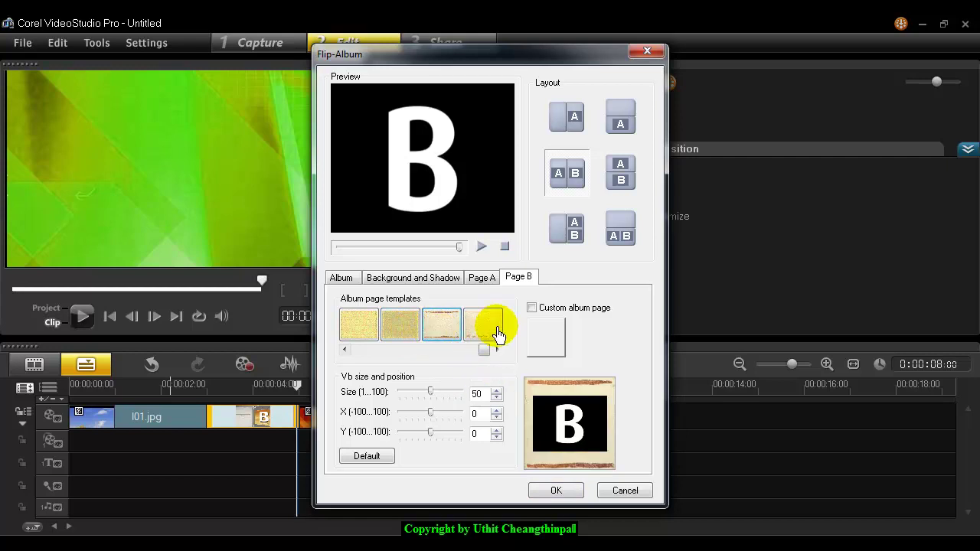
# Step: Apply the Flip-Album customization and play the transition
pyautogui.click(409, 281)
pyautogui.click(348, 278)
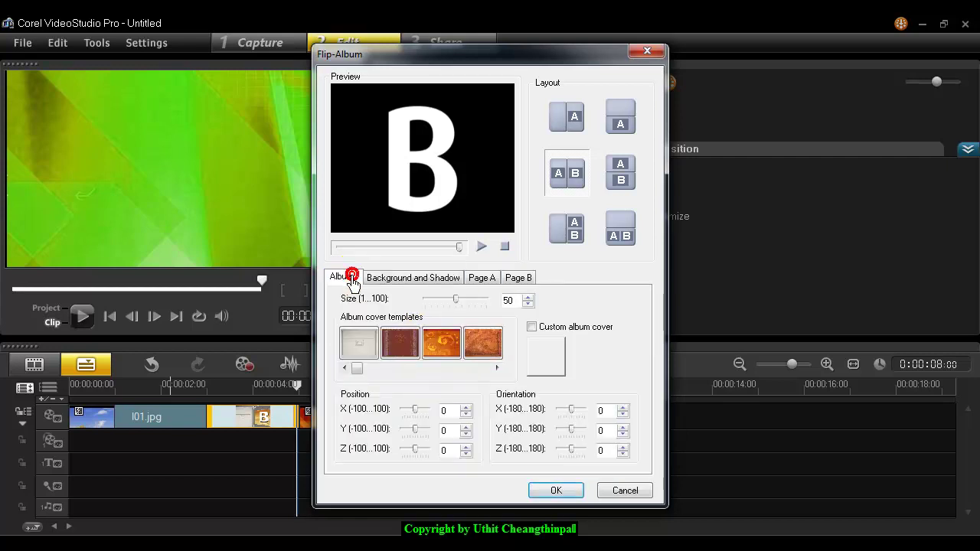
pyautogui.click(556, 491)
pyautogui.click(82, 316)
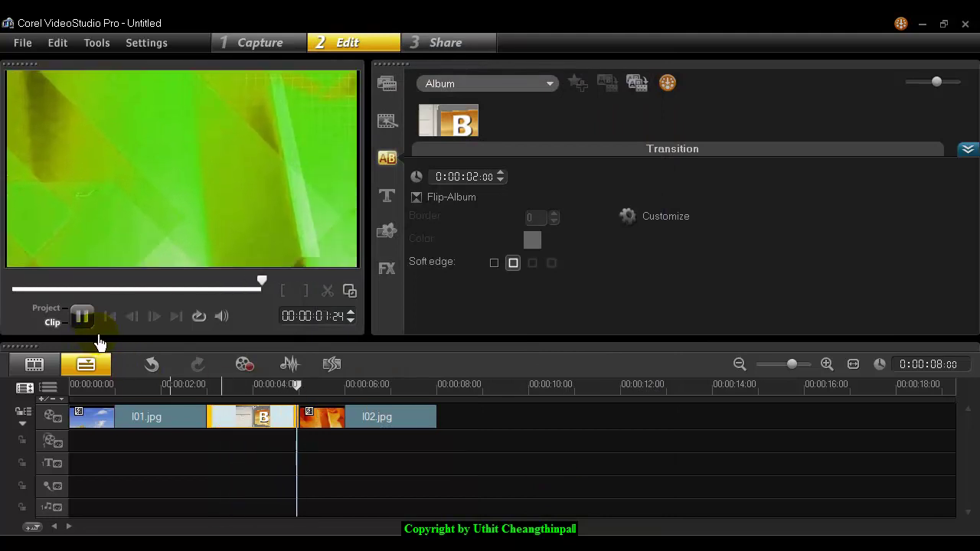
pyautogui.click(82, 317)
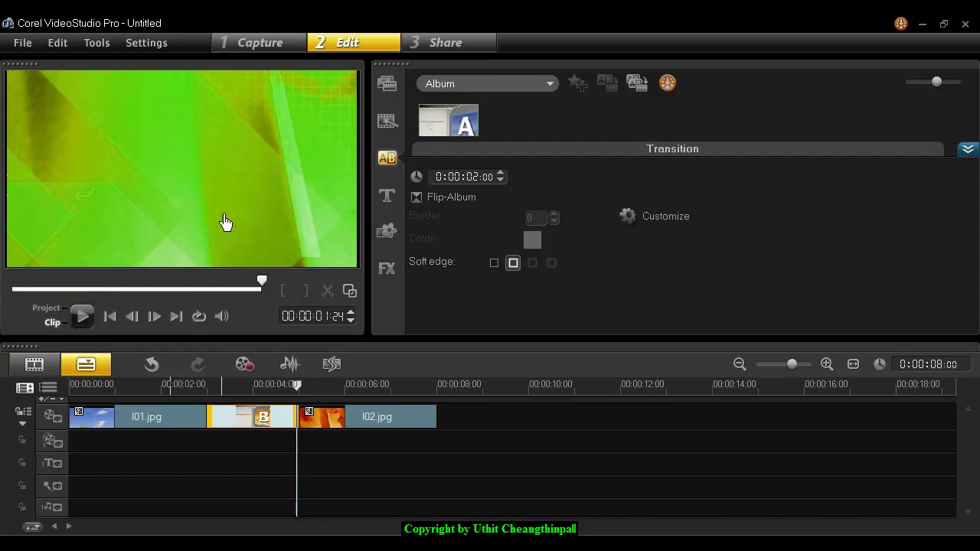
# Step: Try the third soft edge option for the transition and close its options
pyautogui.click(536, 262)
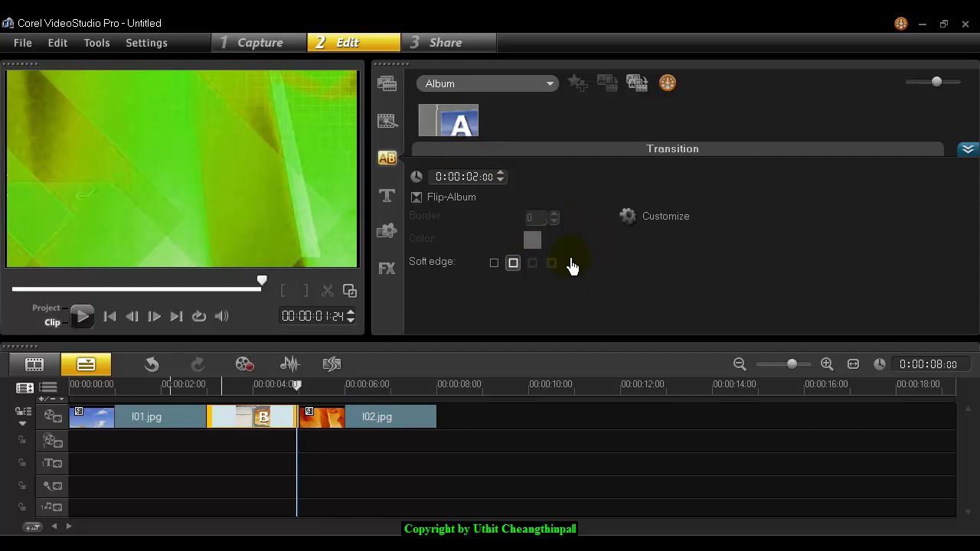
pyautogui.click(968, 149)
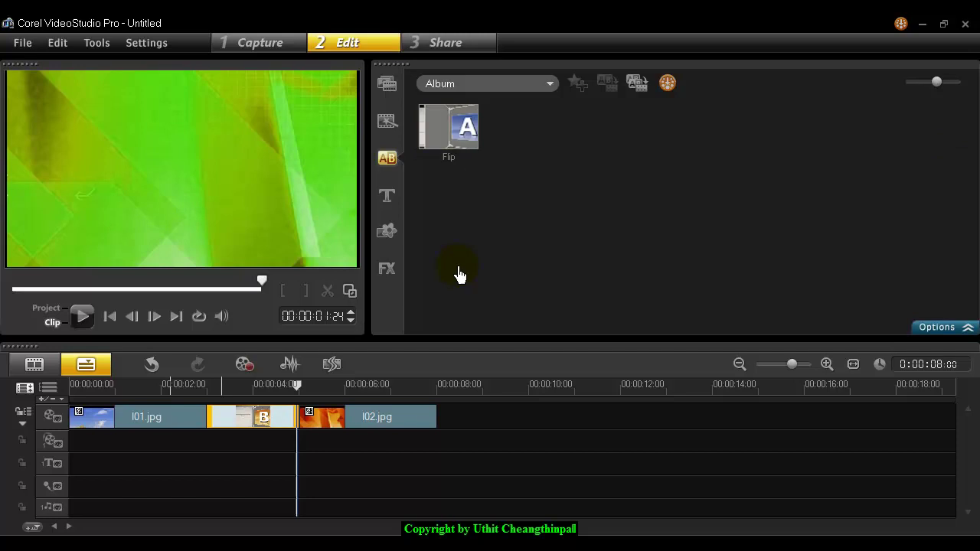